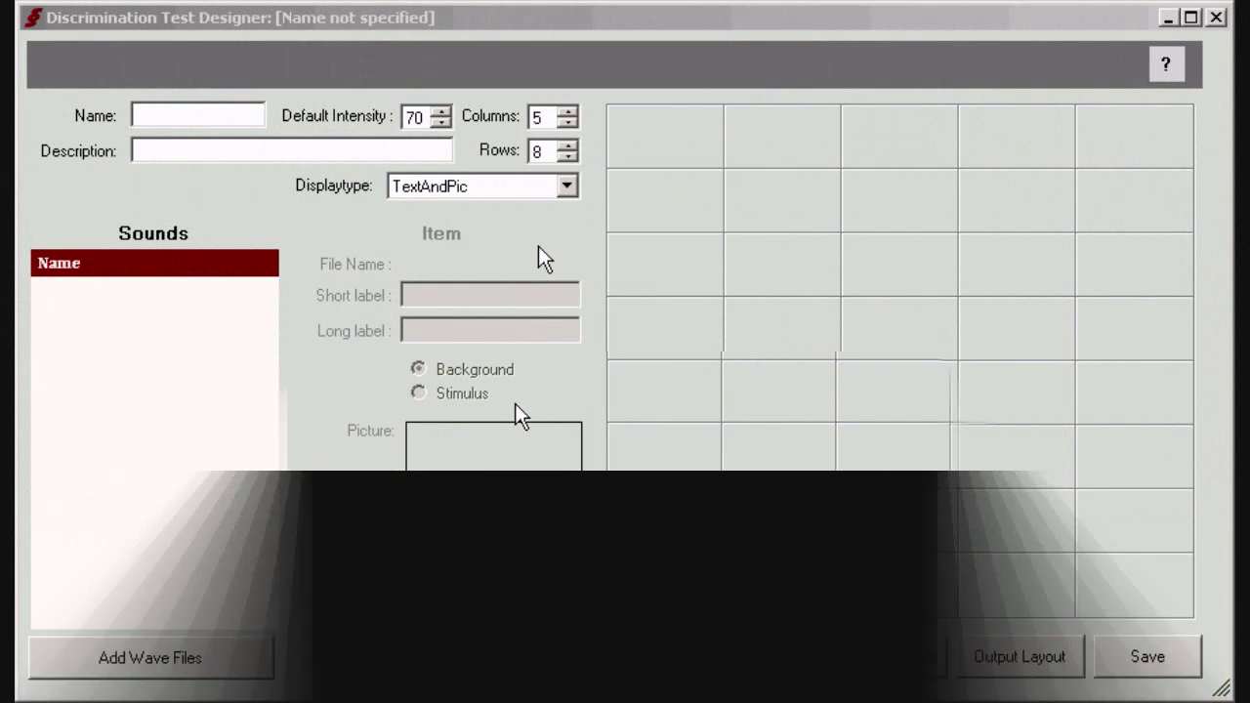
Name the test "Music deiscrim" and describe it as "Discrimination of music instruments"
{"action": "left_click", "coordinate": [198, 110]}
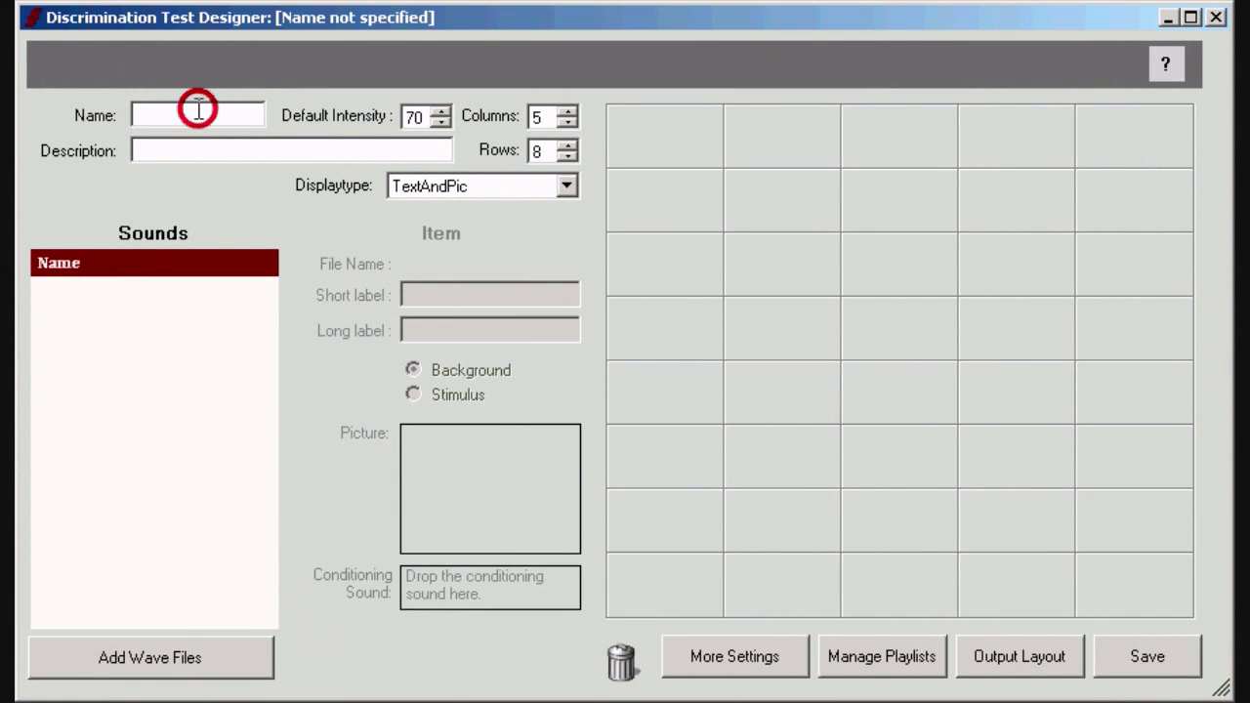
{"action": "type", "text": "Mu"}
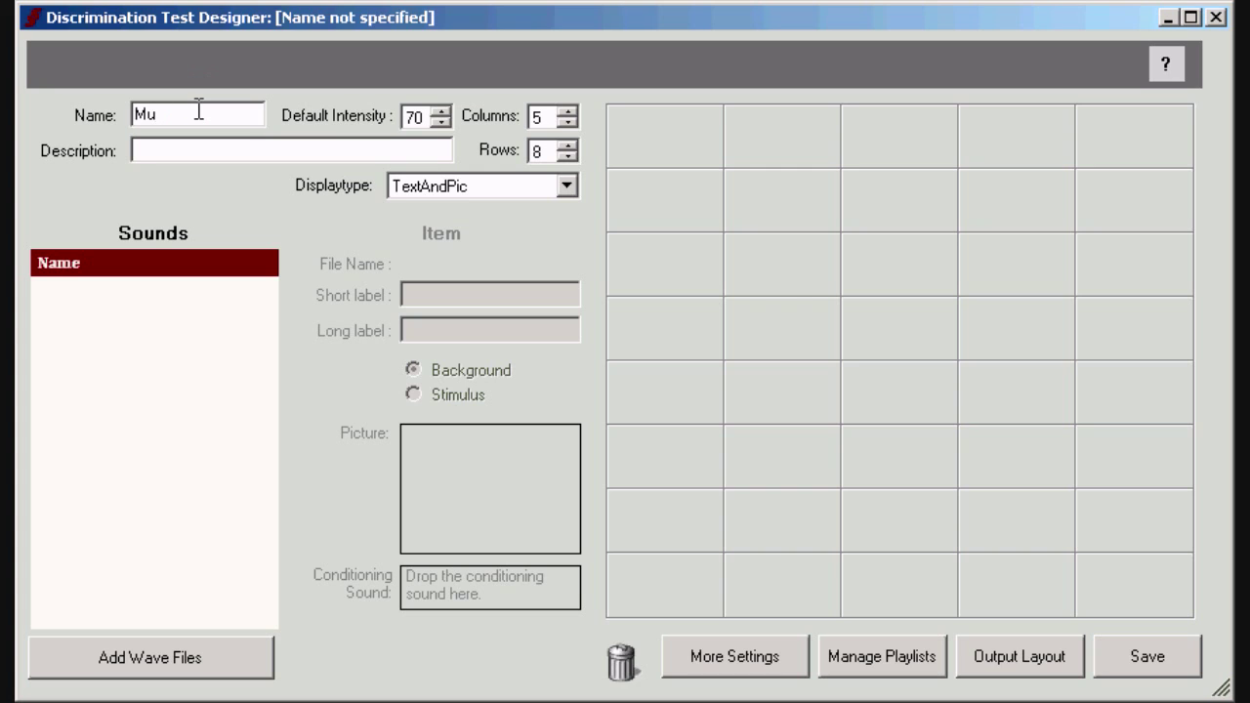
{"action": "type", "text": "sic demo"}
{"action": "type", "text": "im"}
{"action": "key", "text": "Tab"}
{"action": "type", "text": "Discrimination "}
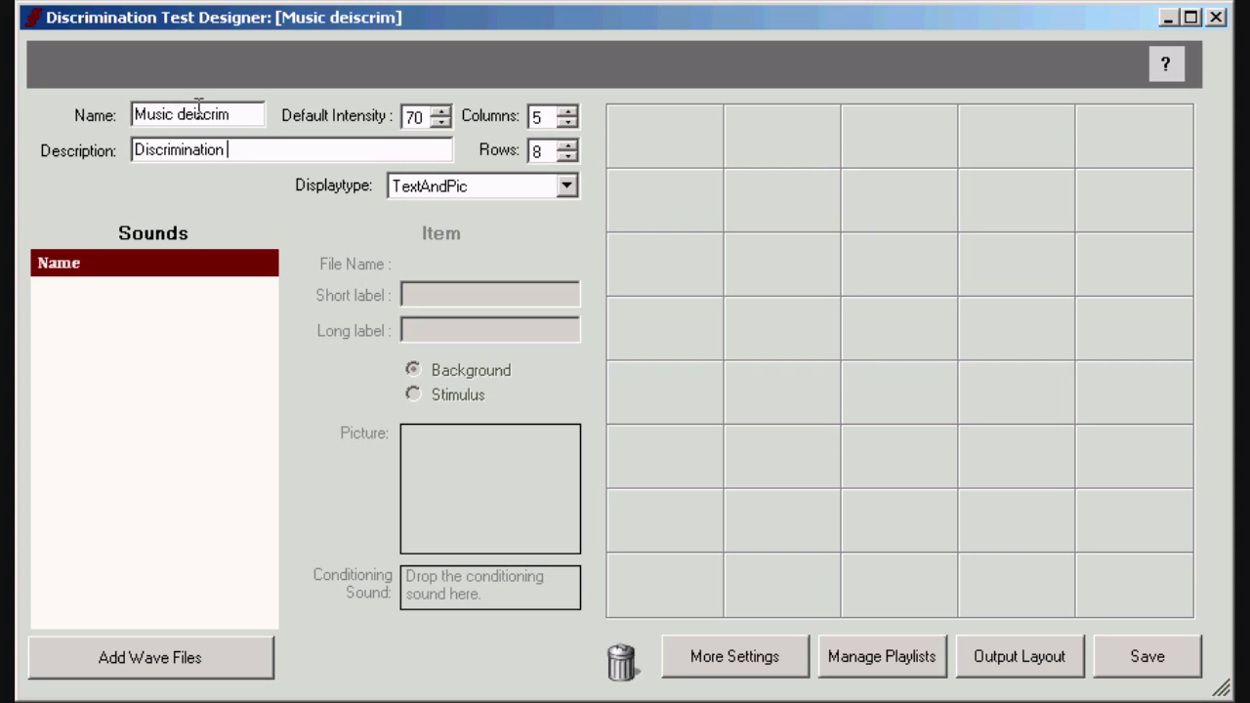
{"action": "type", "text": "of music instruments"}
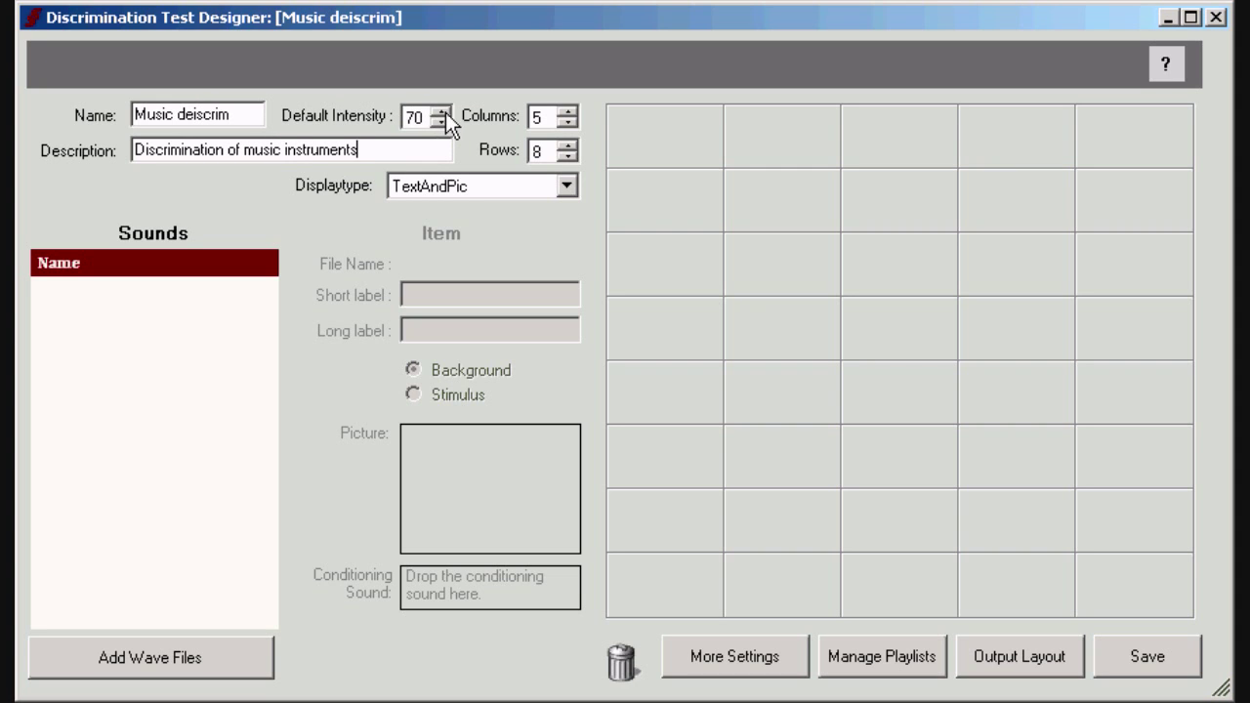
{"action": "left_click", "coordinate": [444, 111]}
Add all the wave files in the audio folder, from acousticGuitar.wav to piano_cond.wav, to the test's sounds
{"action": "left_click", "coordinate": [161, 652]}
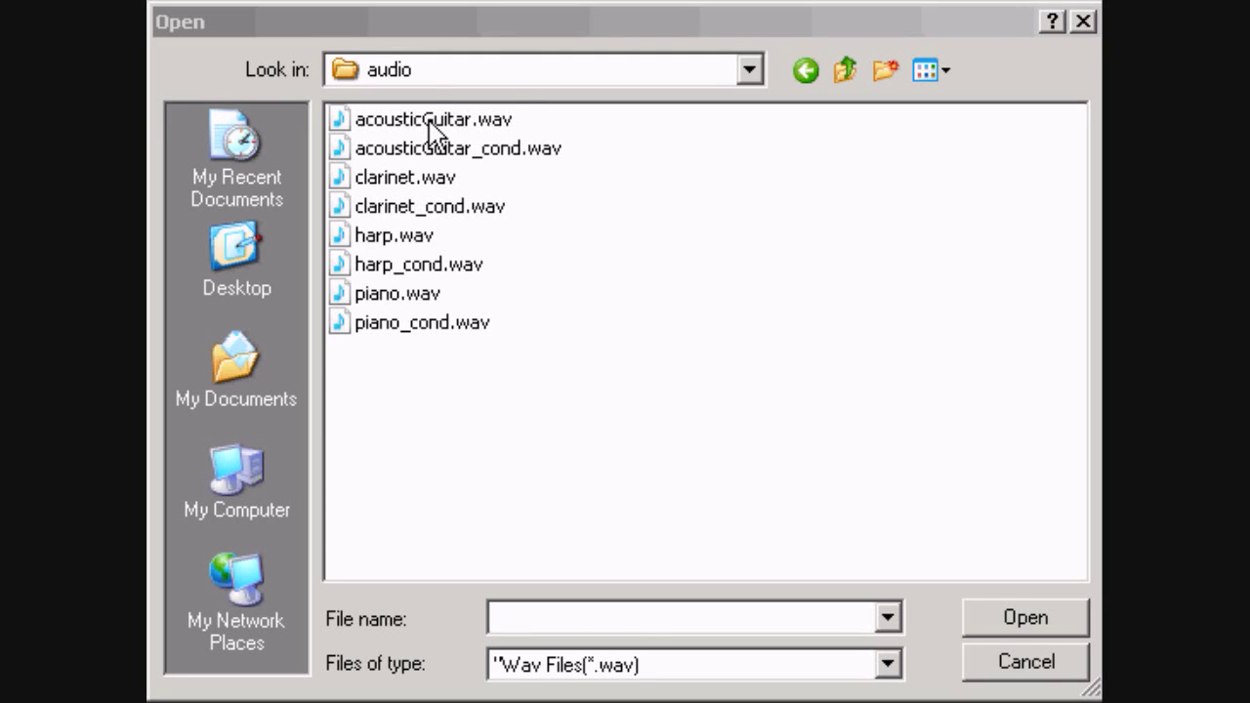
{"action": "left_click", "coordinate": [431, 121]}
{"action": "left_click", "coordinate": [400, 325], "text": "shift"}
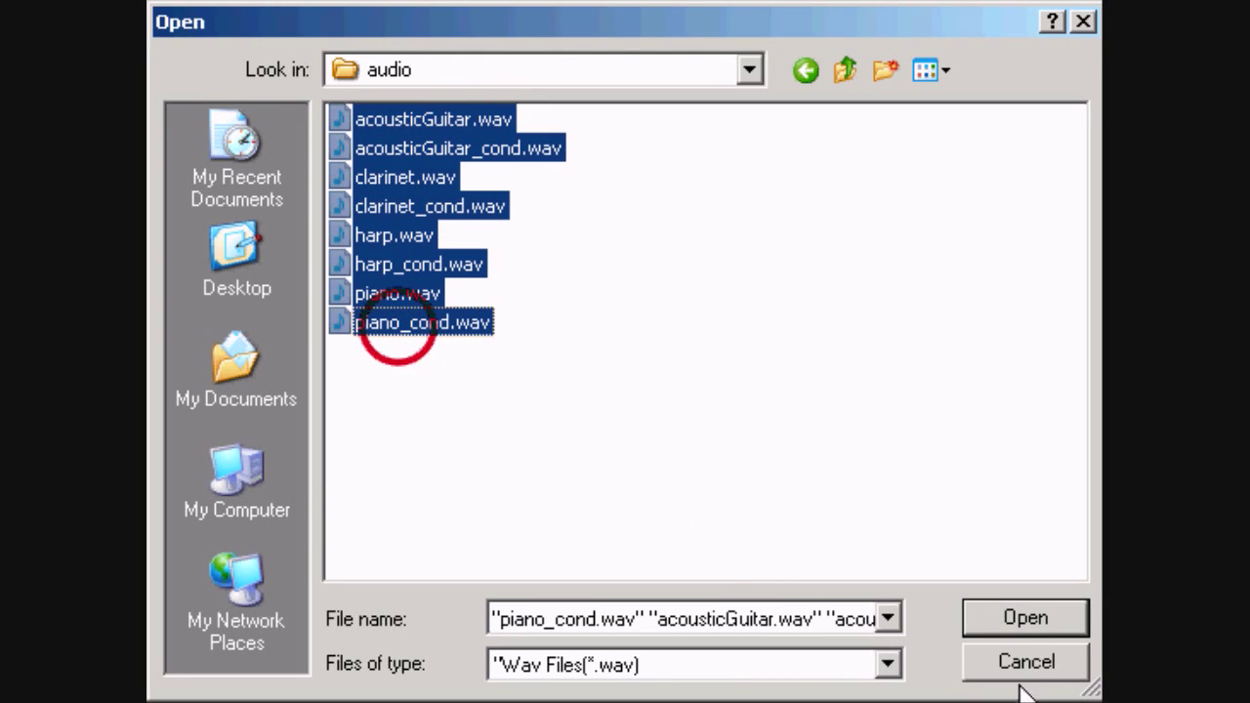
{"action": "left_click", "coordinate": [1029, 614]}
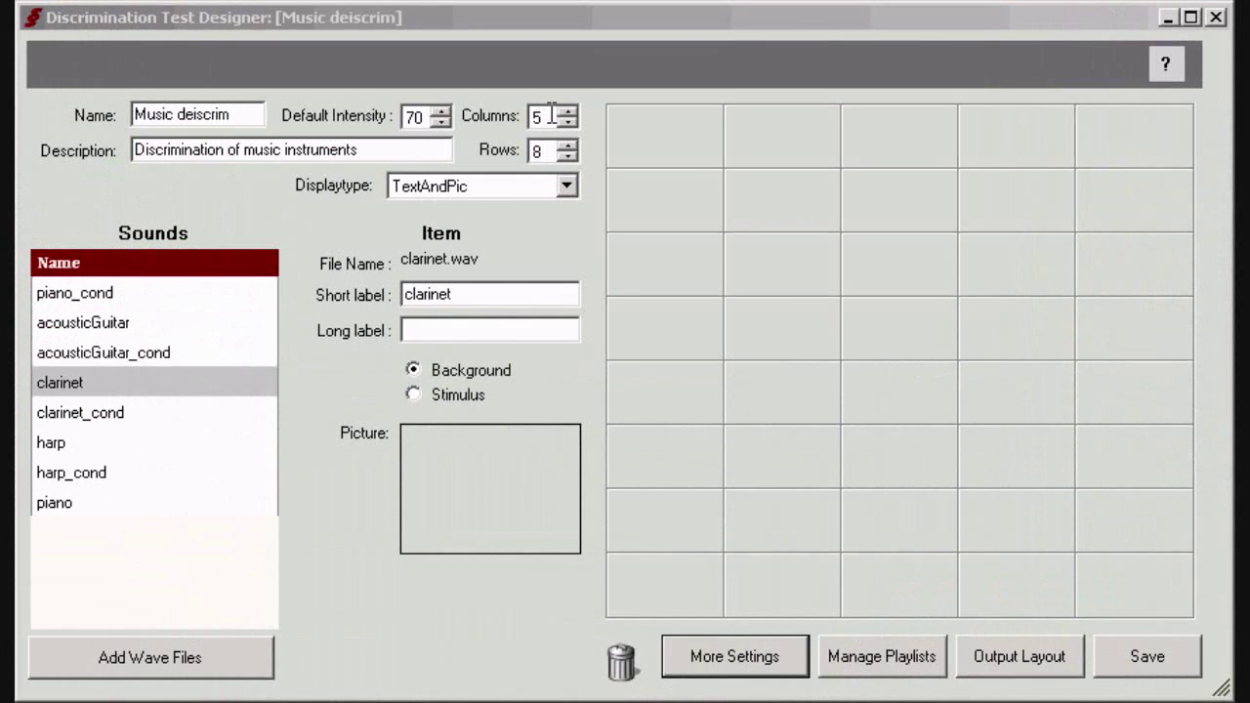
Set the test grid to 3 columns and 4 rows
{"action": "left_click", "coordinate": [568, 122]}
{"action": "left_click", "coordinate": [567, 122]}
{"action": "left_click", "coordinate": [566, 156]}
{"action": "left_click", "coordinate": [567, 156]}
{"action": "left_click", "coordinate": [567, 156]}
{"action": "left_click", "coordinate": [567, 157]}
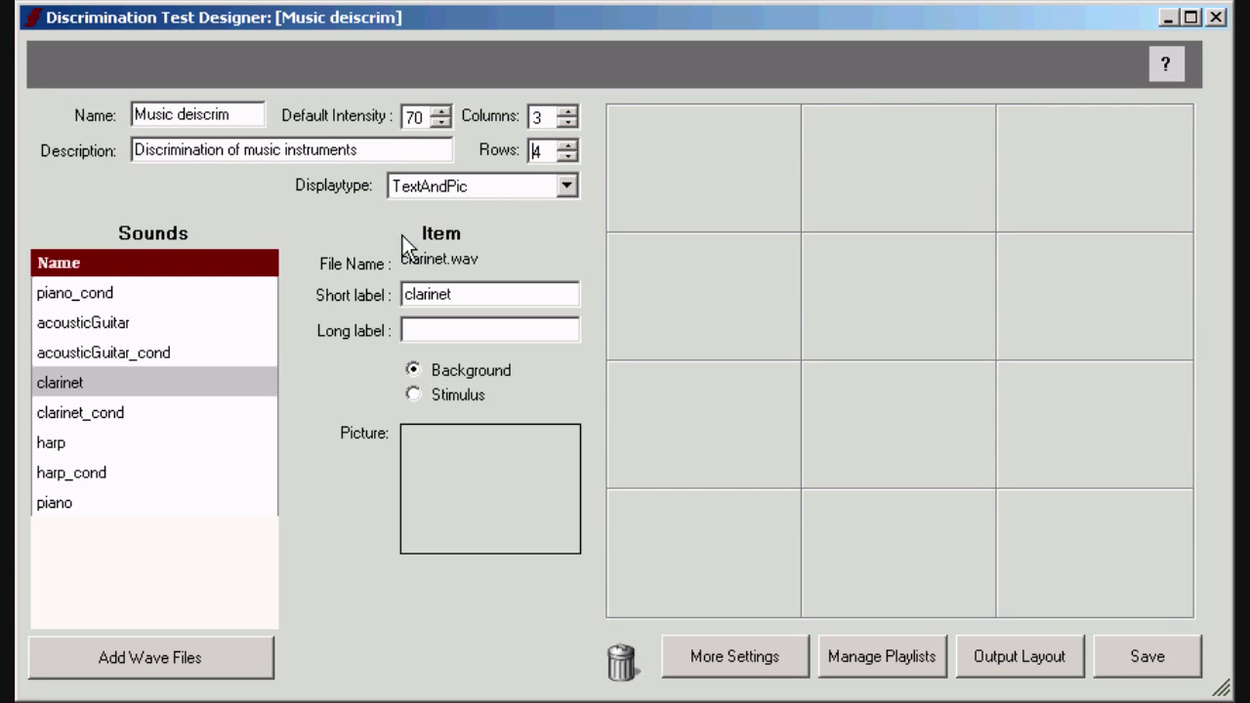
Place harp in the first row's first cell and acousticGuitar in its third cell, making the guitar item a stimulus
{"action": "left_click_drag", "start_coordinate": [51, 444], "coordinate": [676, 217]}
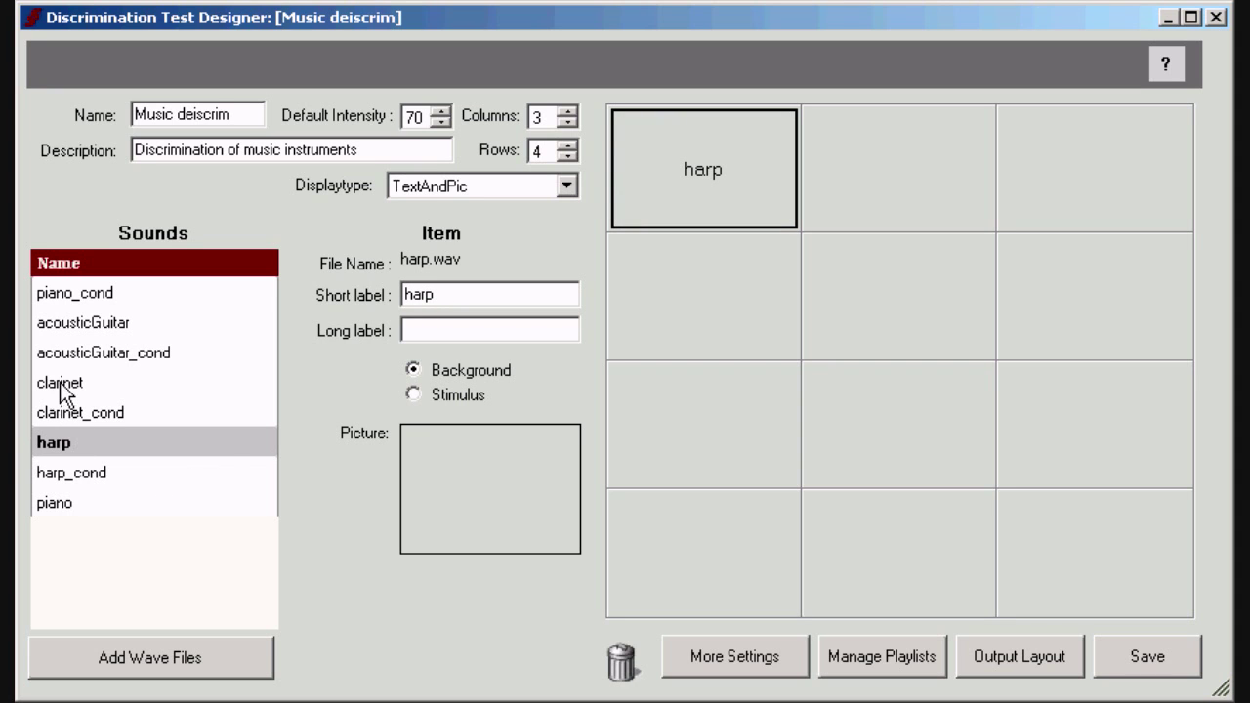
{"action": "left_click_drag", "start_coordinate": [63, 324], "coordinate": [1063, 193]}
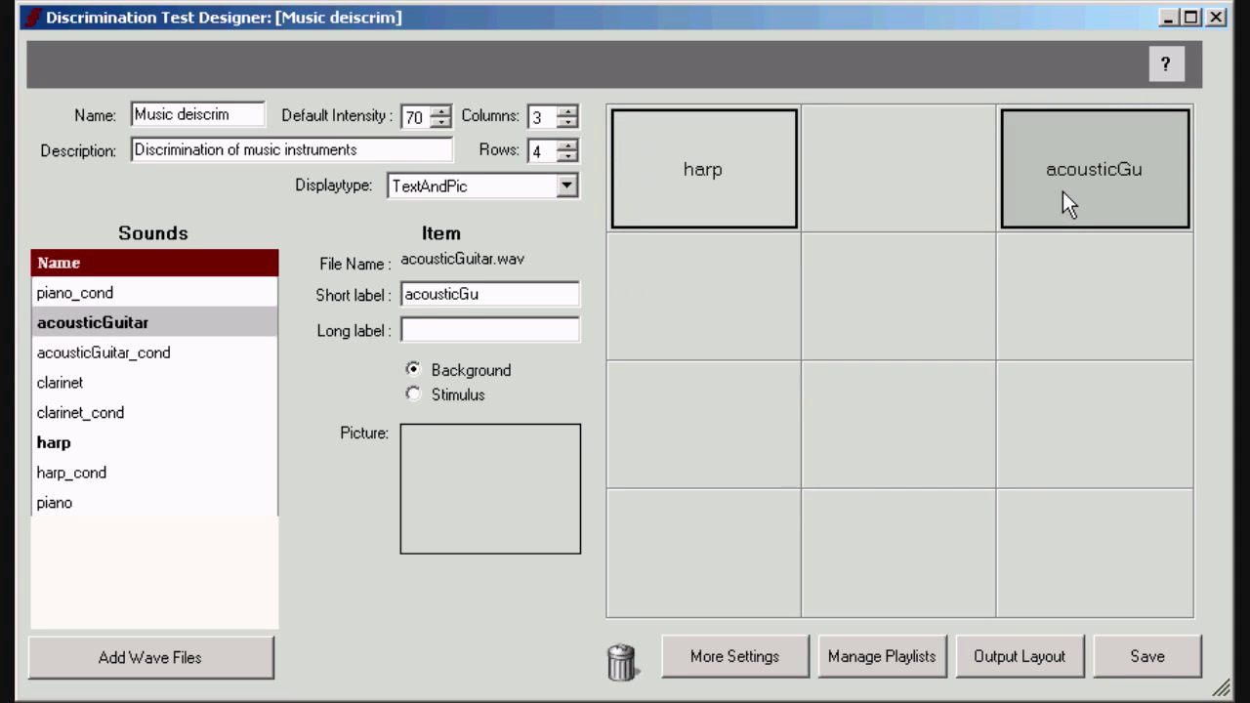
{"action": "left_click", "coordinate": [415, 392]}
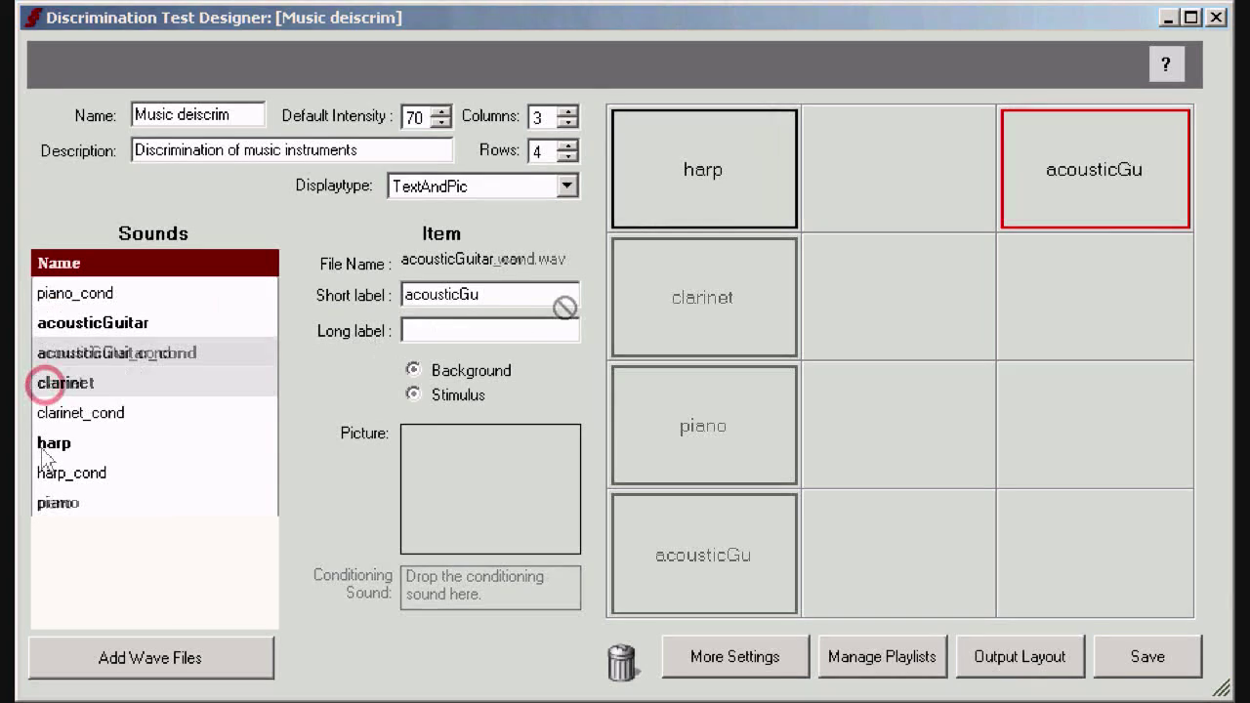
Add the harp sound a second time, in the third column's second row, and make this item a stimulus
{"action": "left_click_drag", "start_coordinate": [46, 442], "coordinate": [1038, 281]}
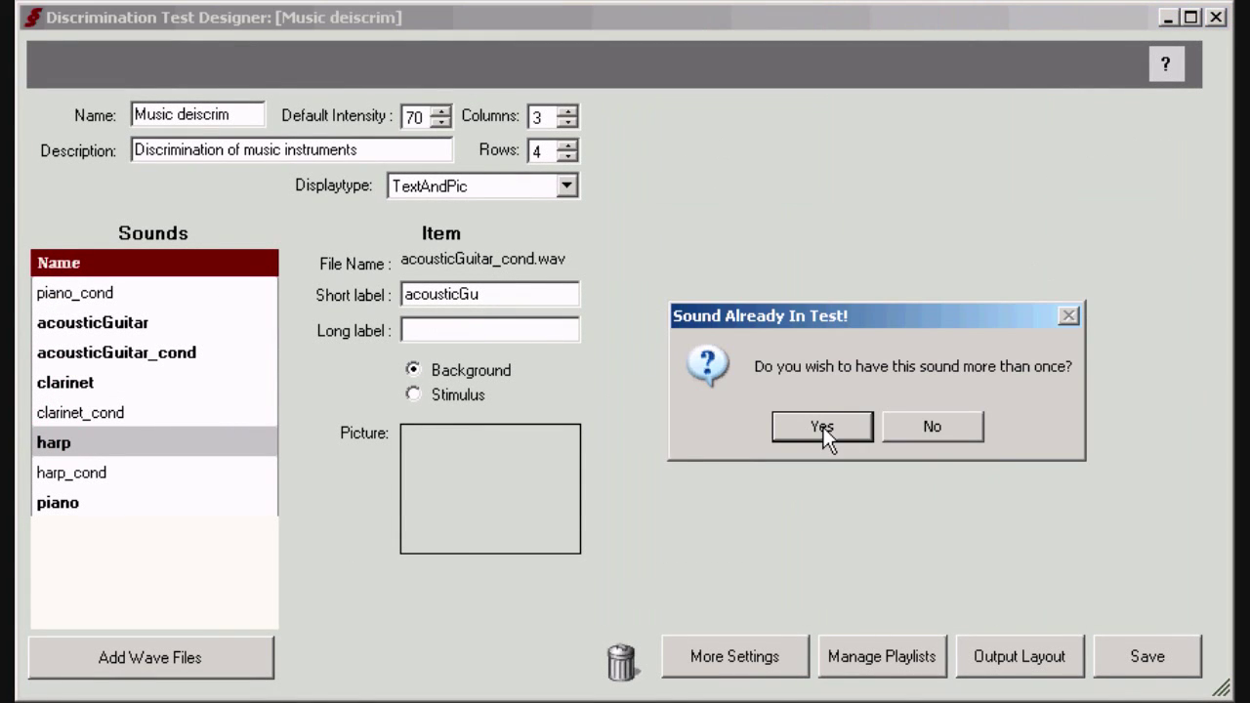
{"action": "left_click", "coordinate": [824, 426]}
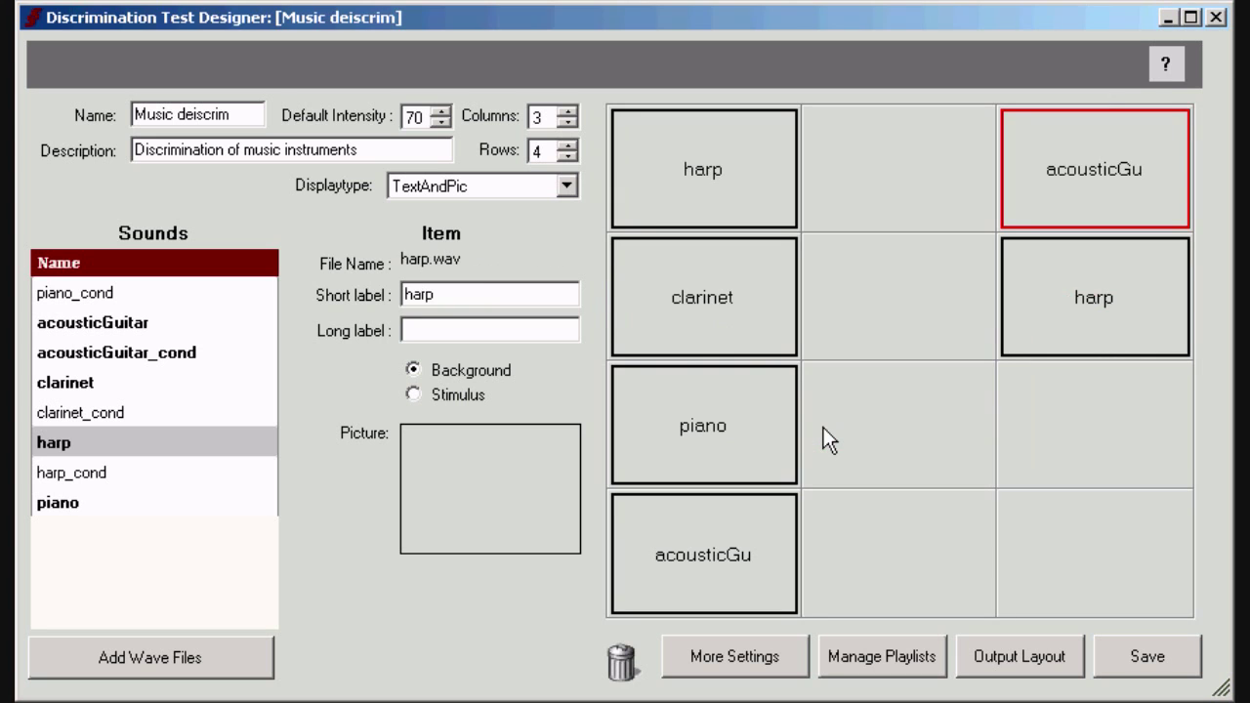
{"action": "left_click", "coordinate": [477, 397]}
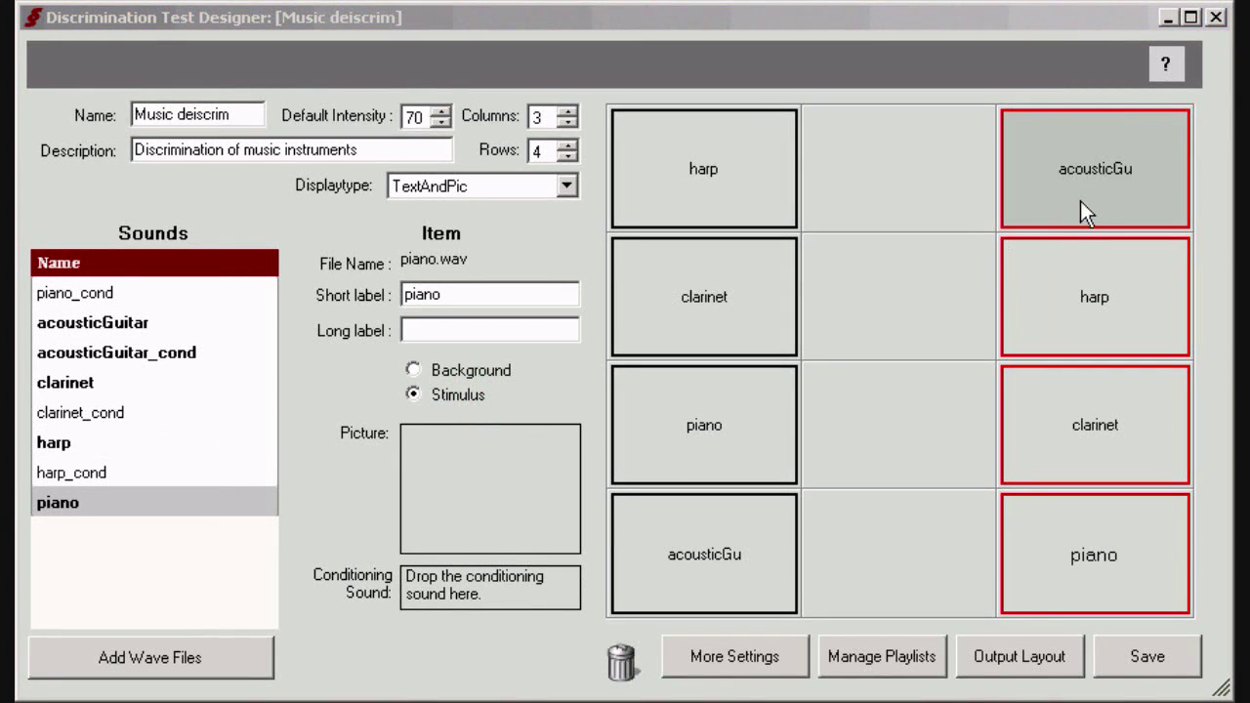
Assign acousticGuitar_cond as conditioning sound of the guitar stimulus and harp_cond as that of the harp stimulus
{"action": "left_click", "coordinate": [1081, 200]}
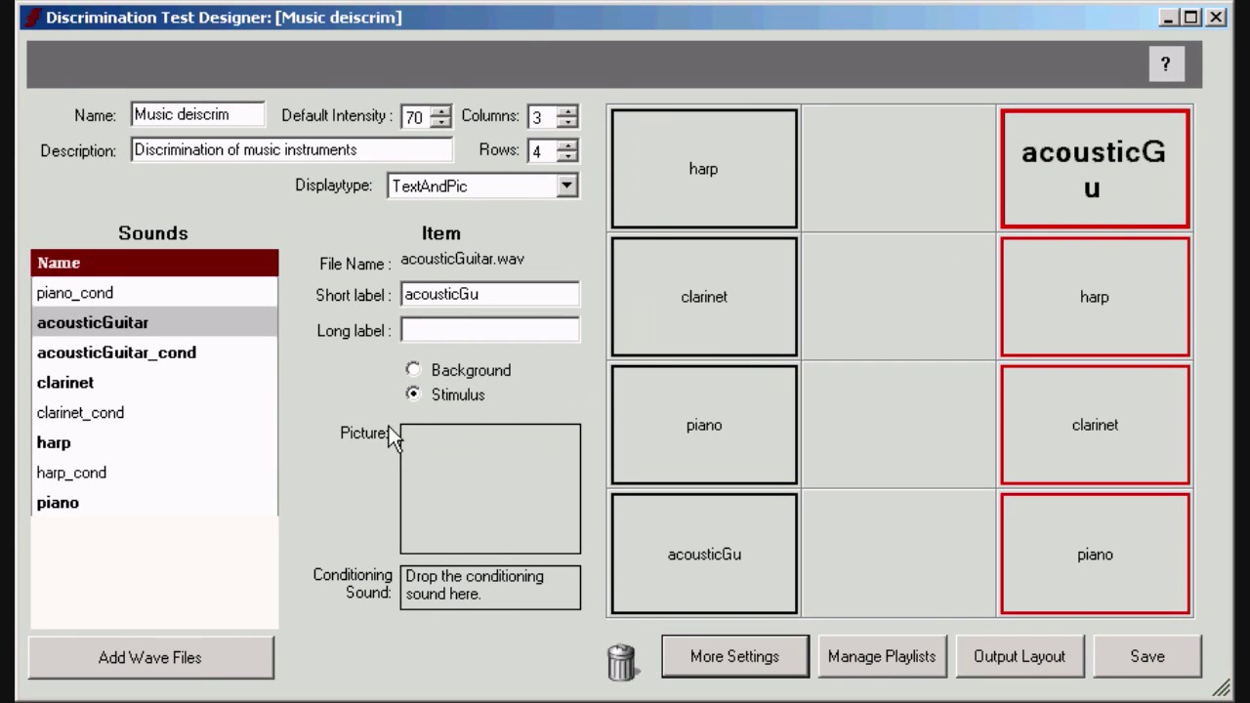
{"action": "mouse_move", "coordinate": [155, 352]}
{"action": "left_mouse_down"}
{"action": "mouse_move", "coordinate": [431, 605]}
{"action": "mouse_move", "coordinate": [440, 591]}
{"action": "left_mouse_up"}
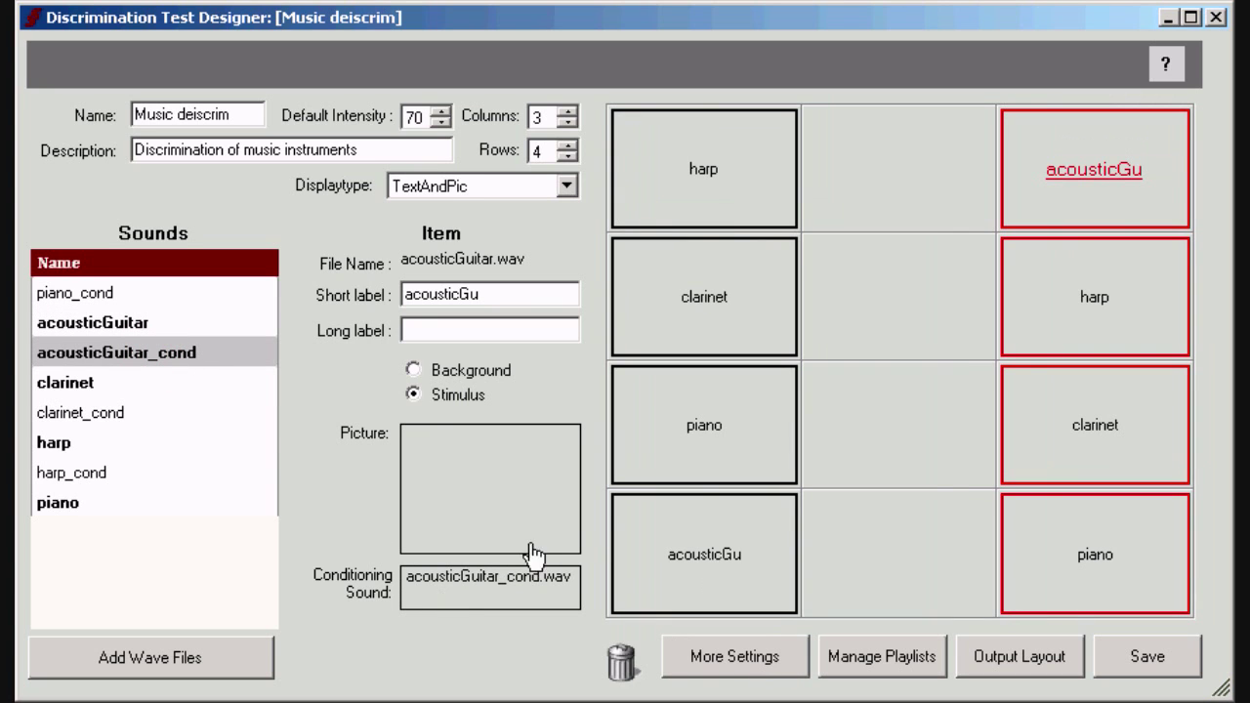
{"action": "left_click", "coordinate": [1066, 320]}
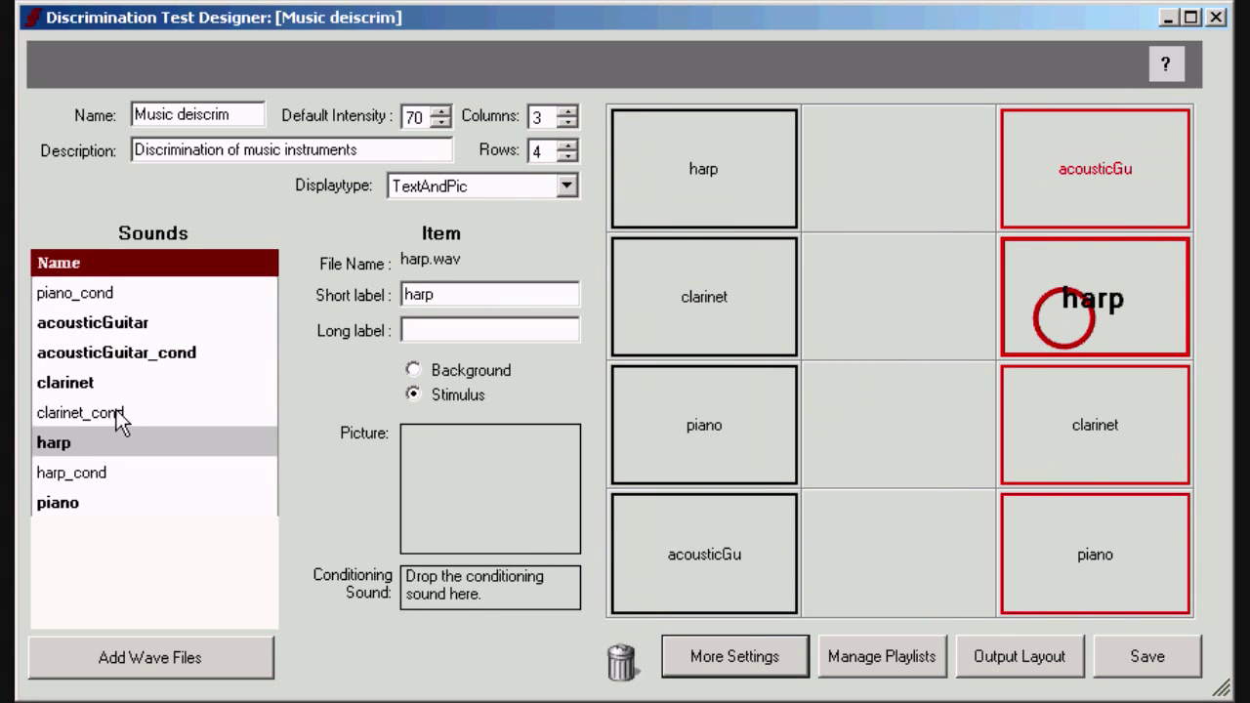
{"action": "left_click_drag", "start_coordinate": [59, 478], "coordinate": [451, 589]}
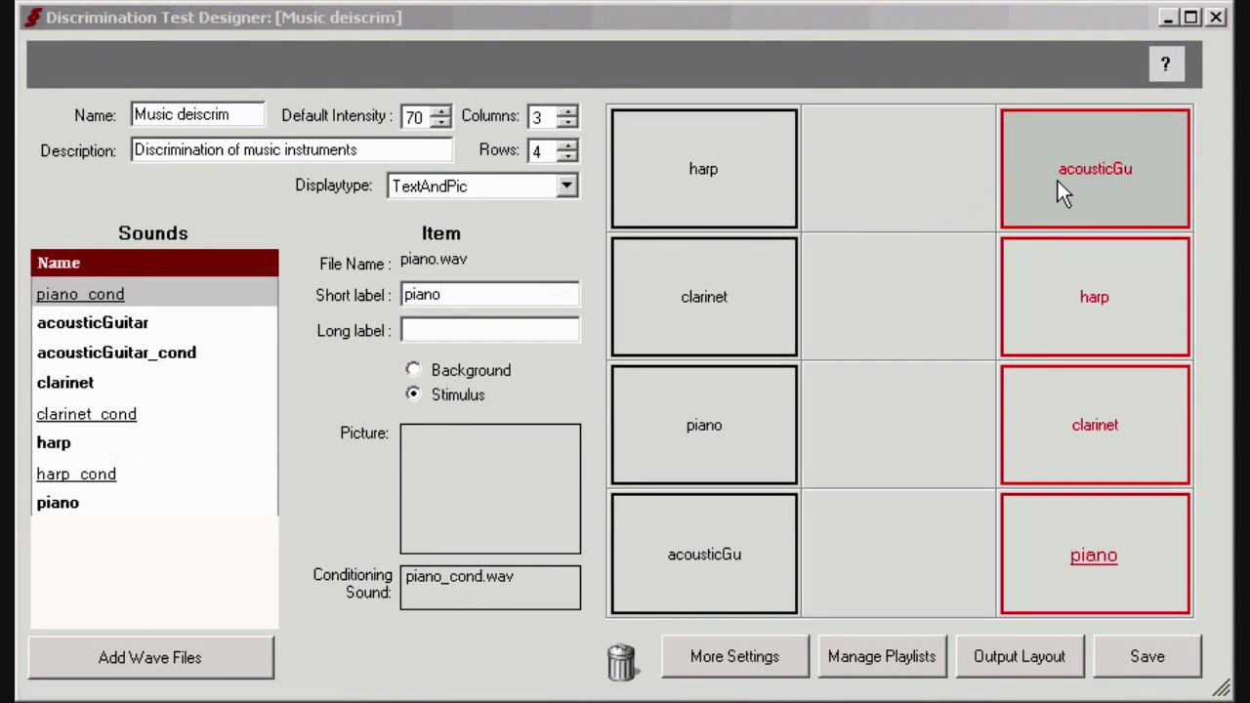
Change the short label of both the stimulus and the background acoustic guitar items to "Guitar"
{"action": "left_click", "coordinate": [1059, 184]}
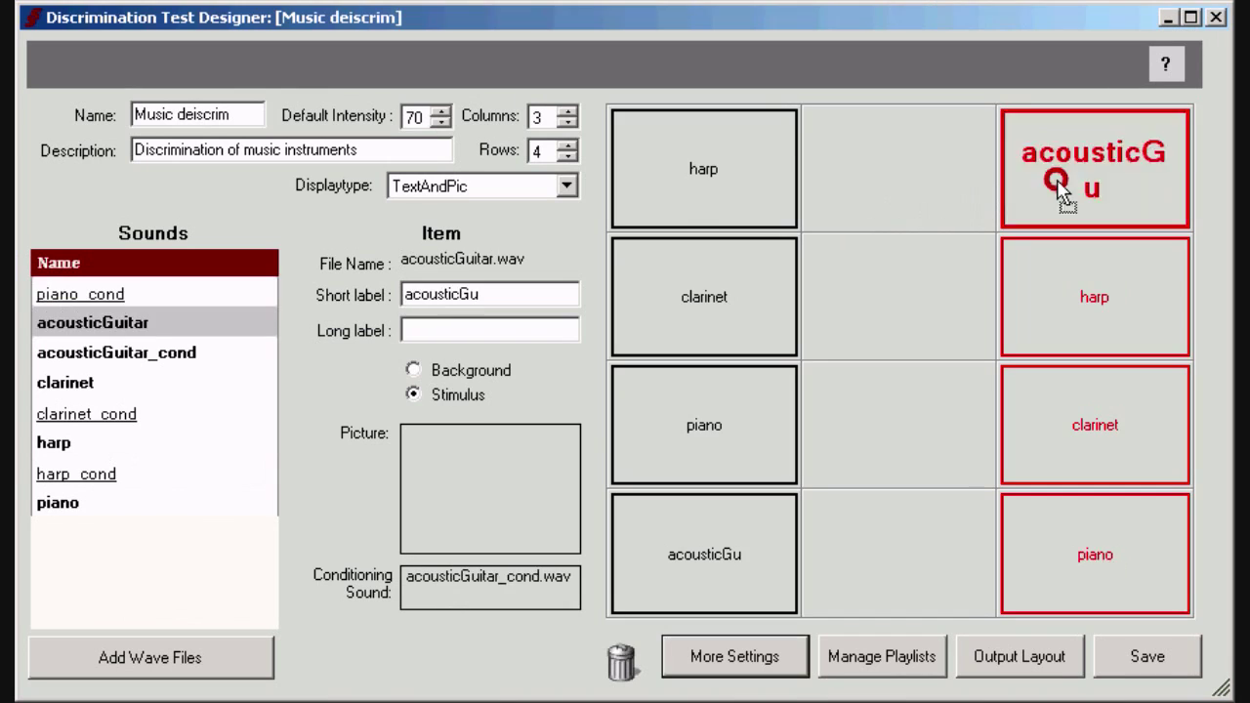
{"action": "double_click", "coordinate": [505, 294]}
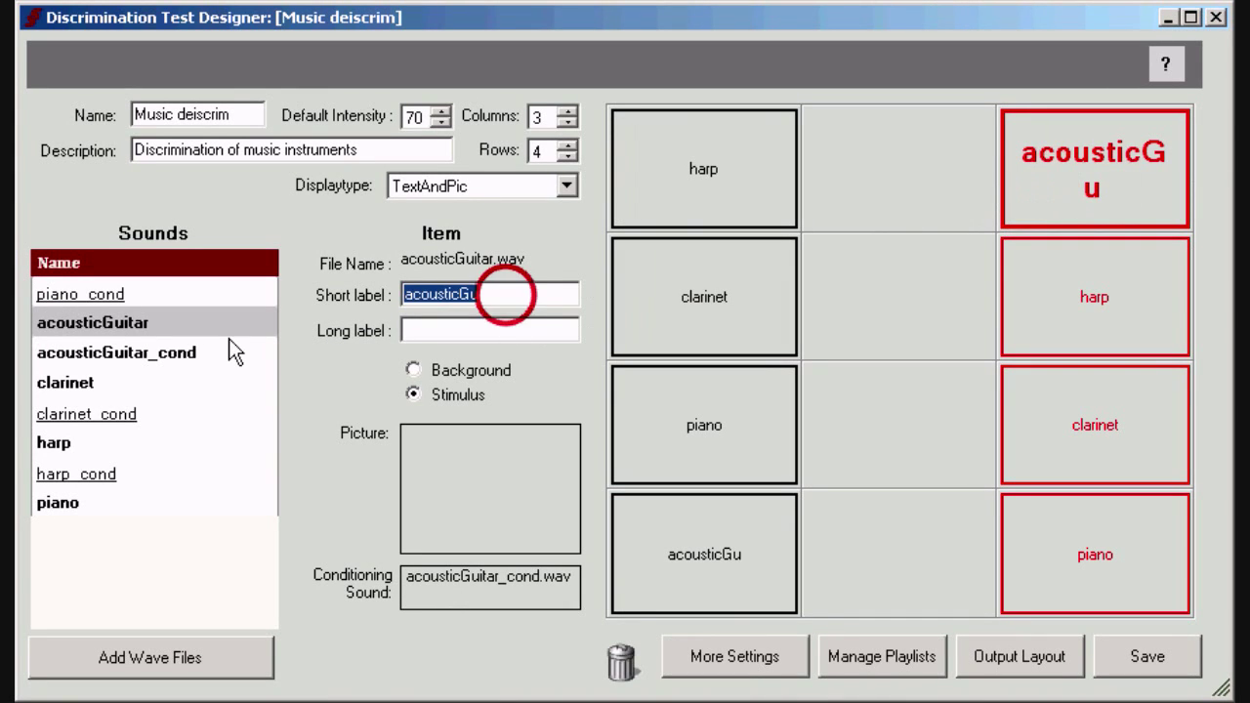
{"action": "type", "text": "Guitar"}
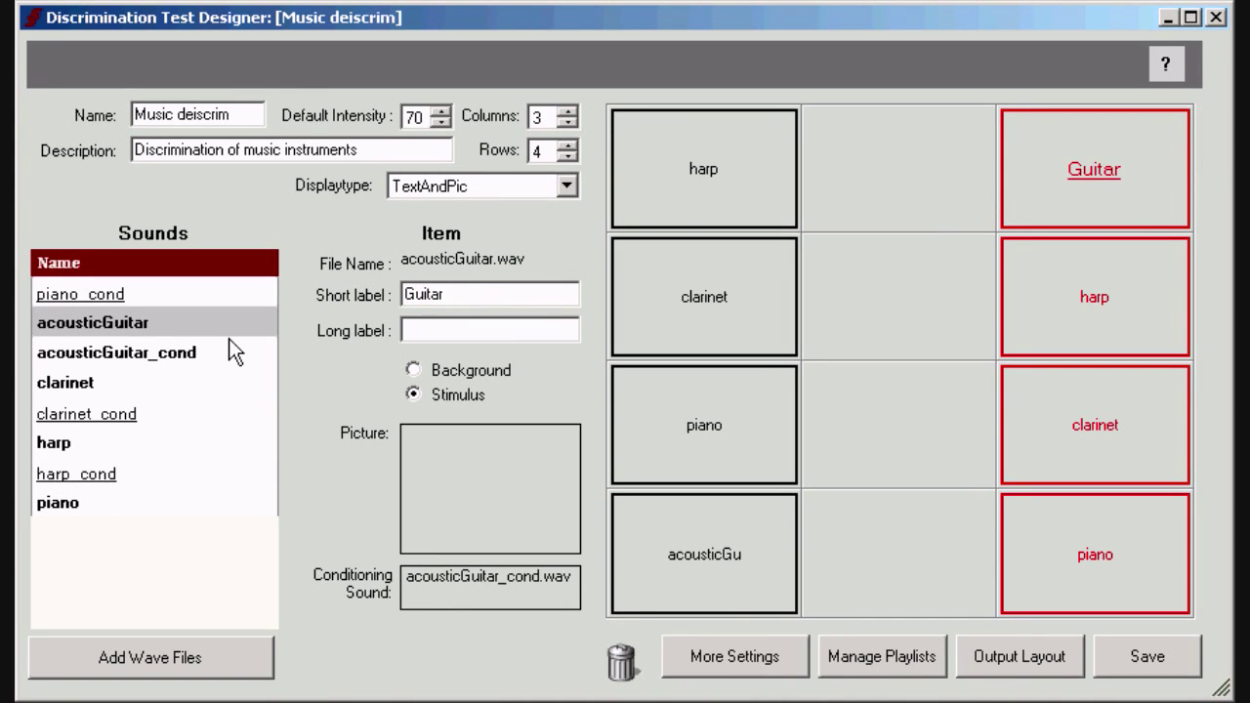
{"action": "left_click", "coordinate": [668, 554]}
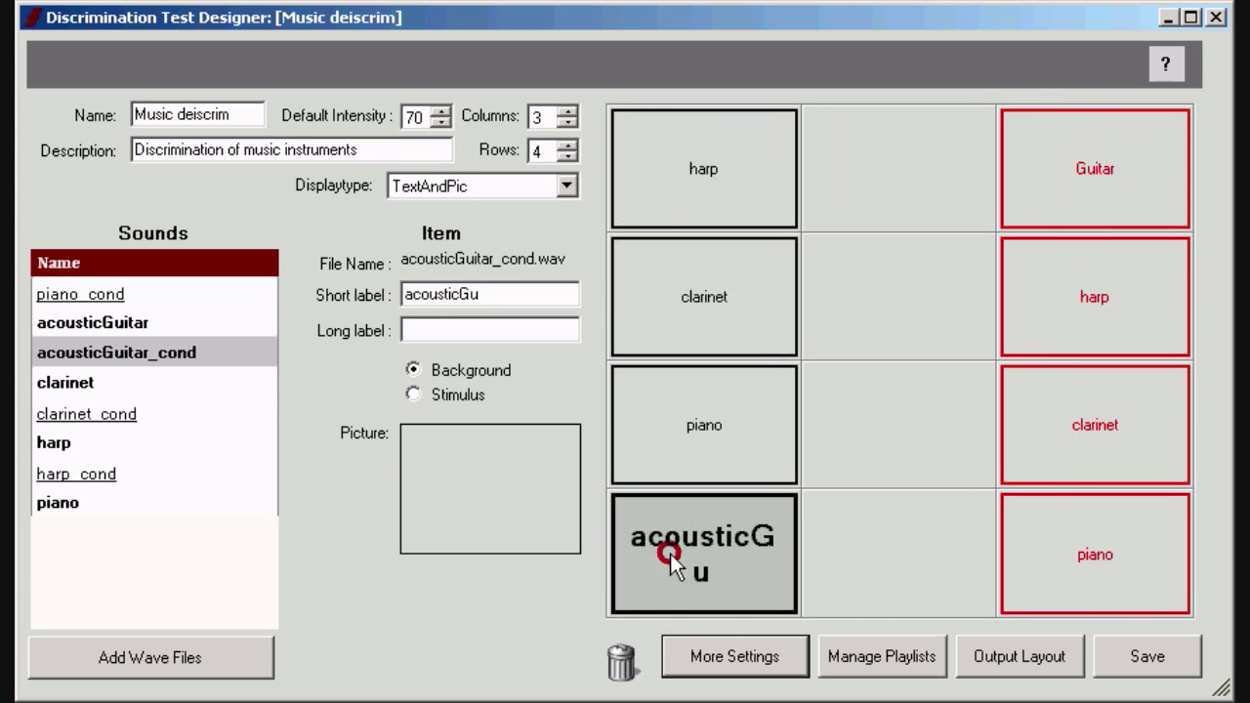
{"action": "double_click", "coordinate": [500, 294]}
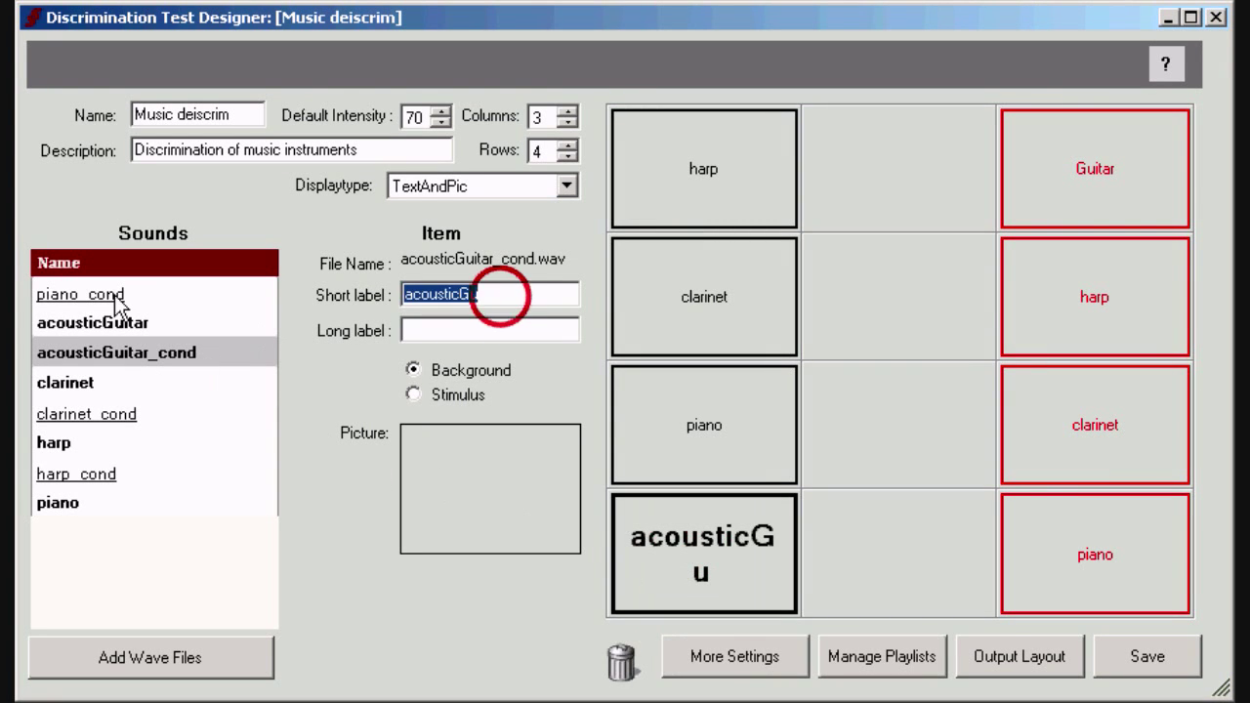
{"action": "type", "text": "Guitar"}
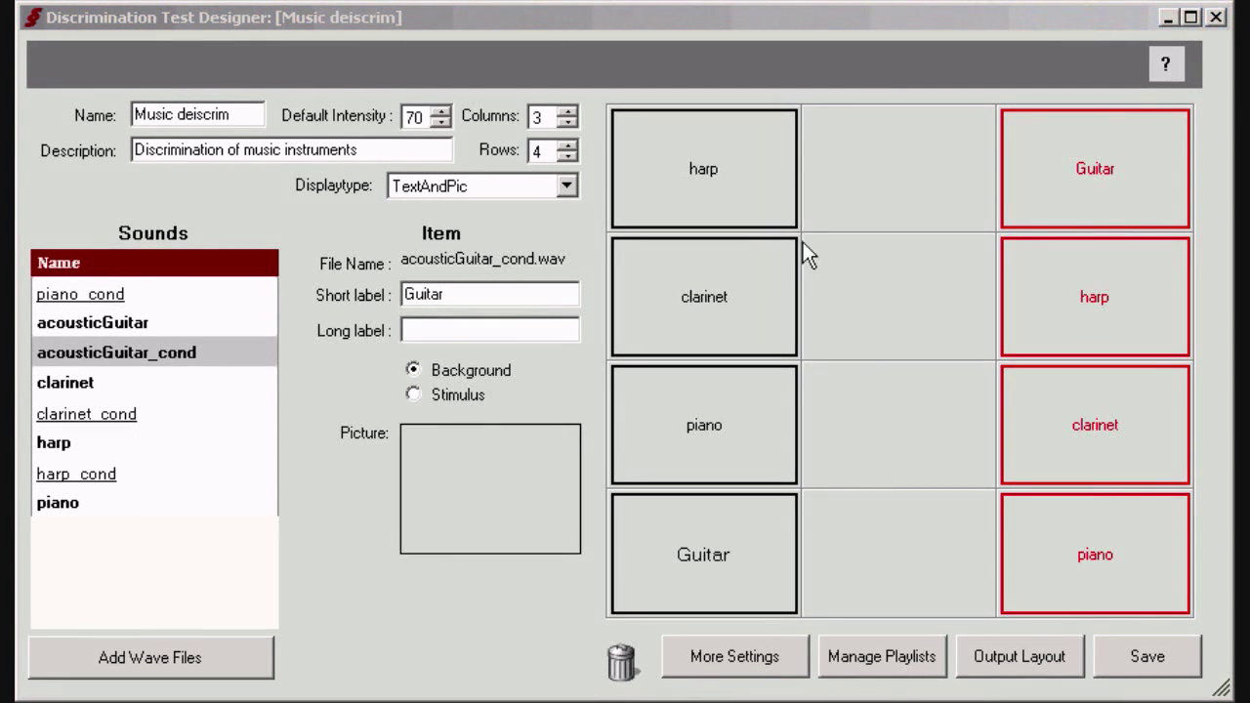
Assign harp.jpg from the images folder as the picture of the background harp item
{"action": "left_click", "coordinate": [761, 193]}
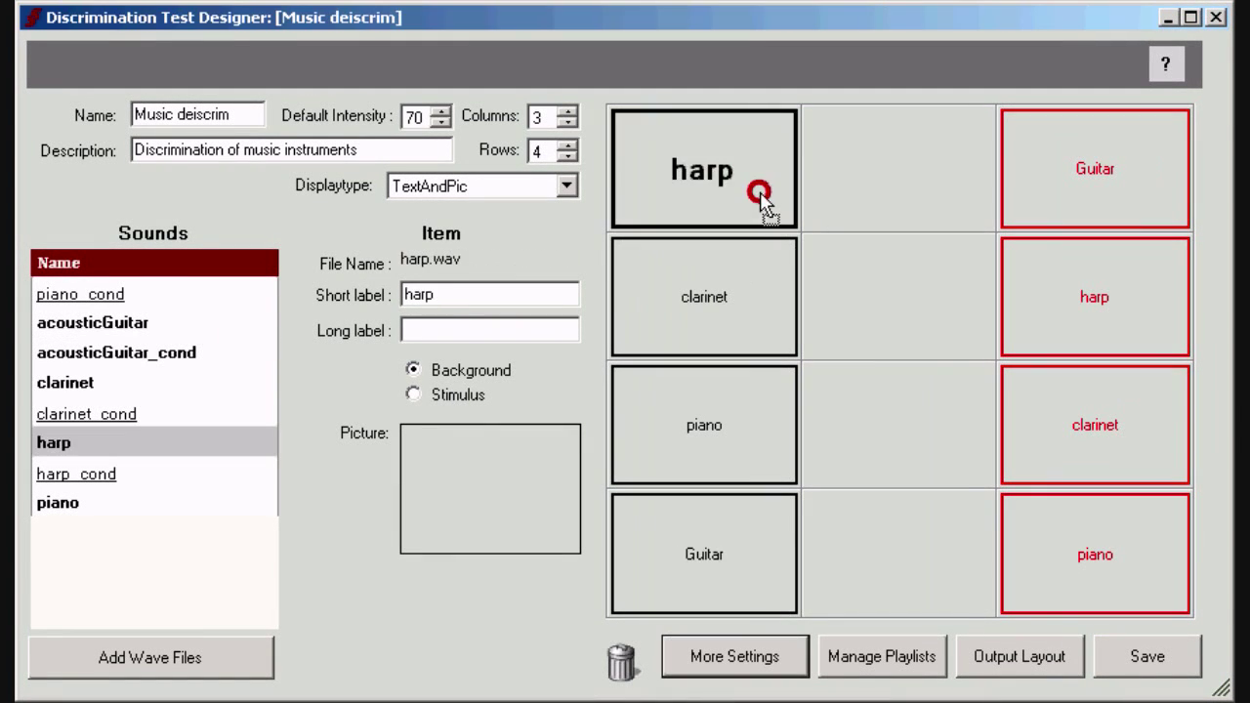
{"action": "left_click", "coordinate": [510, 476]}
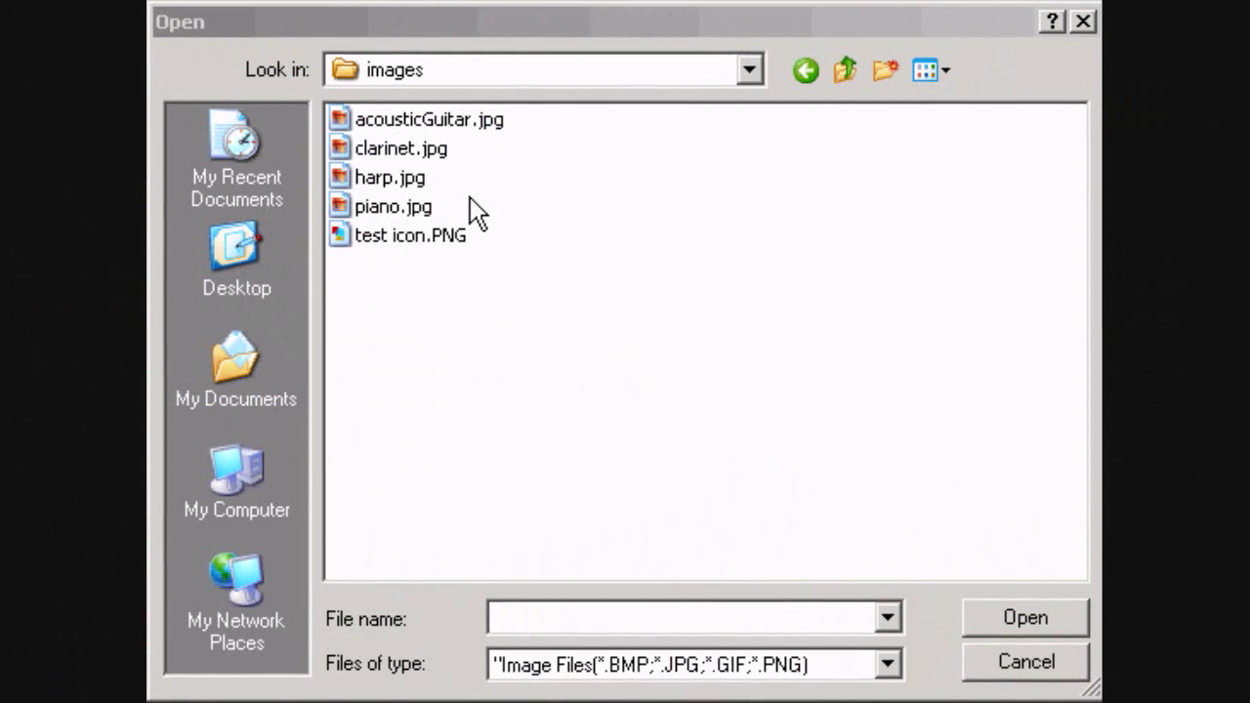
{"action": "left_click", "coordinate": [391, 178]}
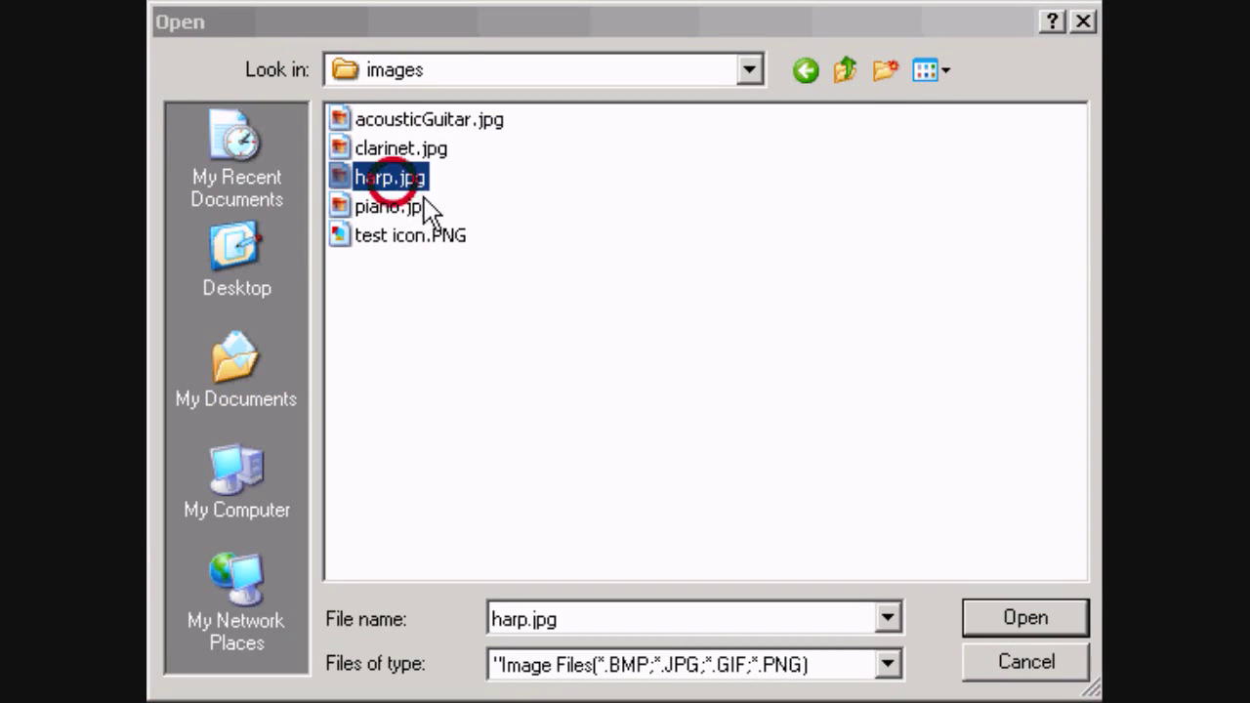
{"action": "left_click", "coordinate": [970, 617]}
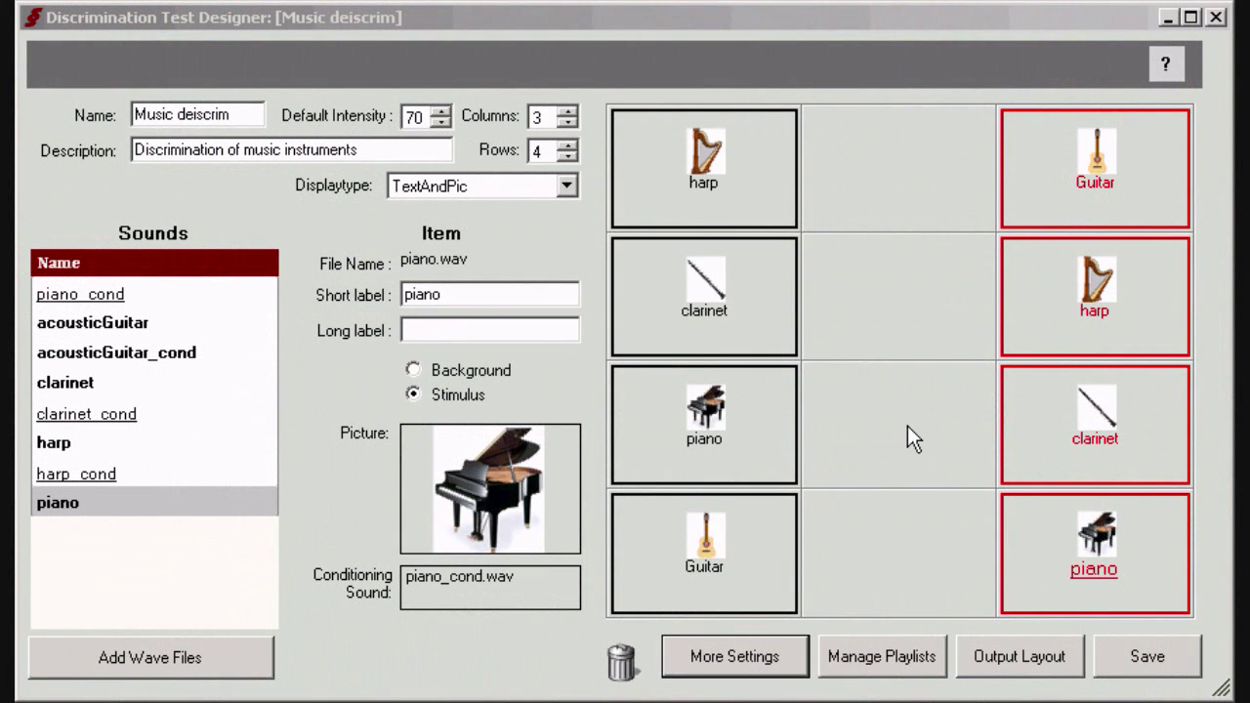
Try the TextOnly and PicOnly display types on the grid, and return the display type to TextAndPic
{"action": "left_click", "coordinate": [567, 186]}
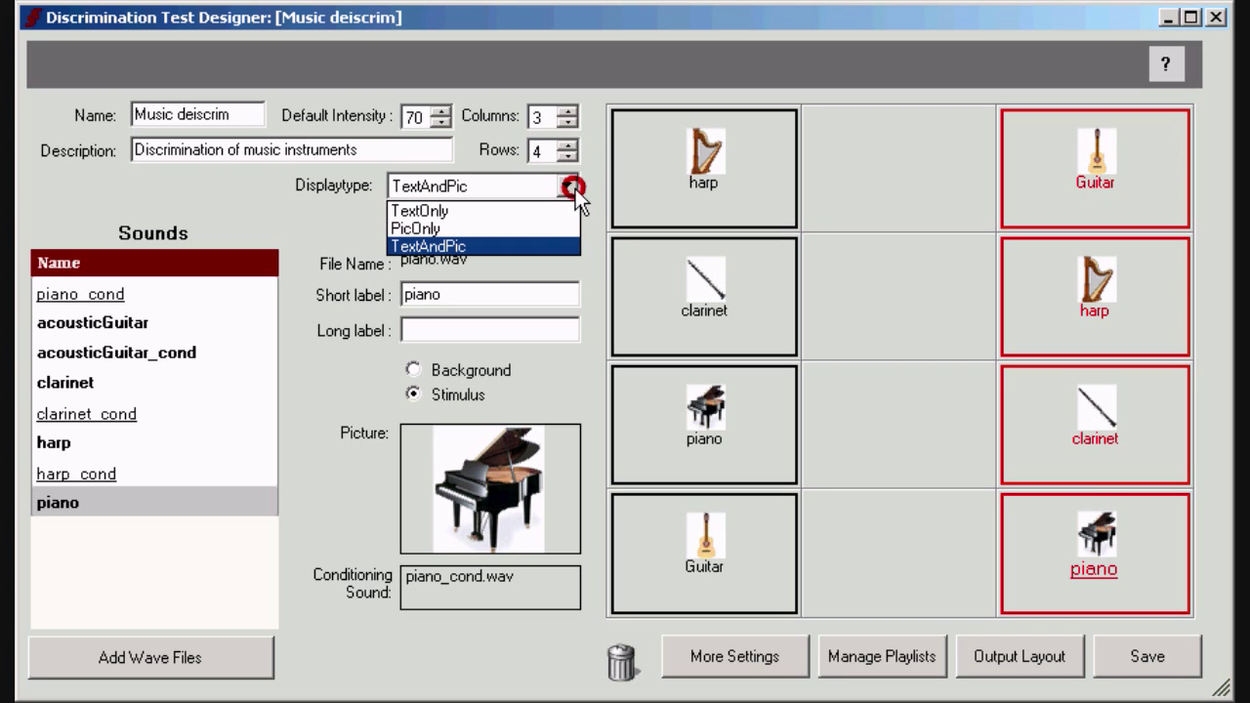
{"action": "left_click", "coordinate": [519, 205]}
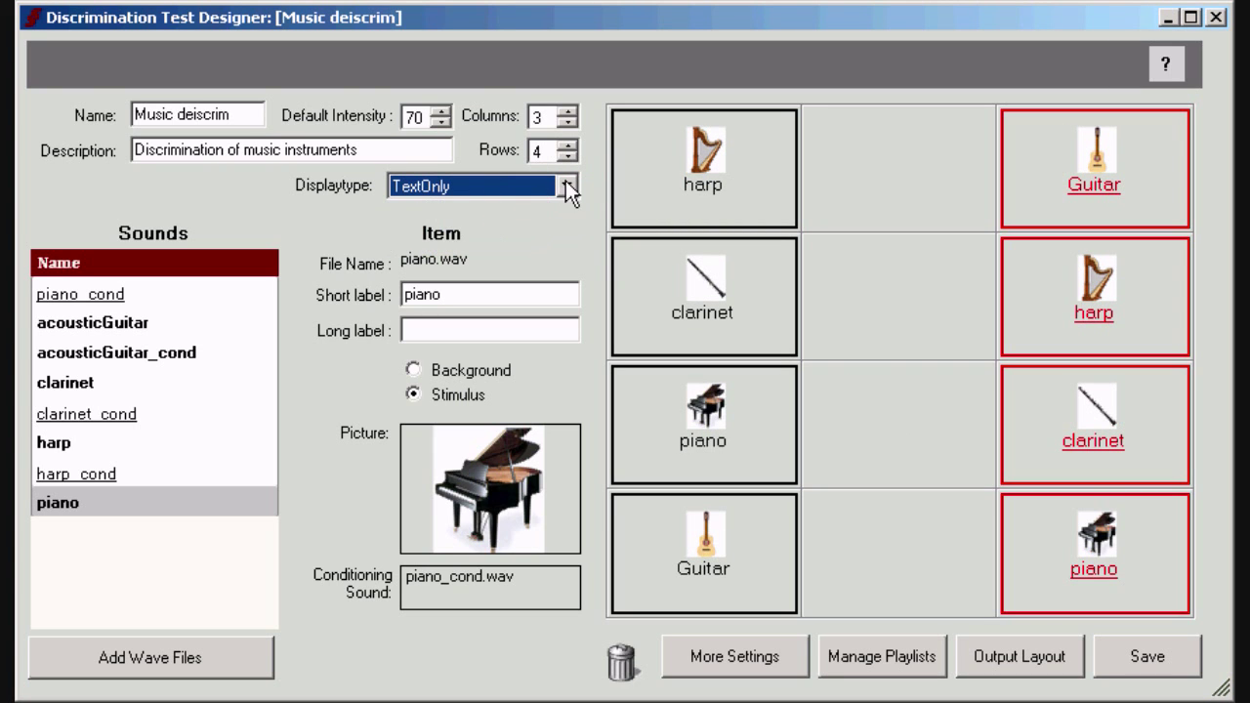
{"action": "left_click", "coordinate": [567, 186]}
{"action": "left_click", "coordinate": [479, 228]}
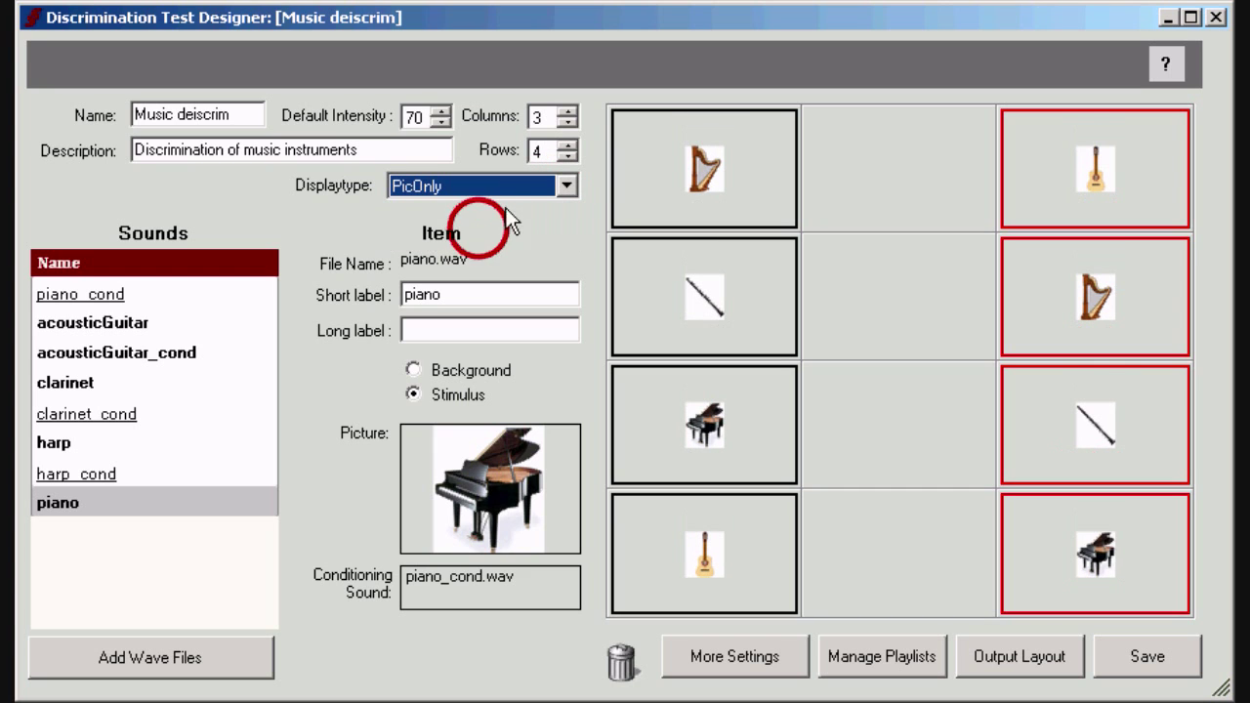
{"action": "left_click", "coordinate": [560, 186]}
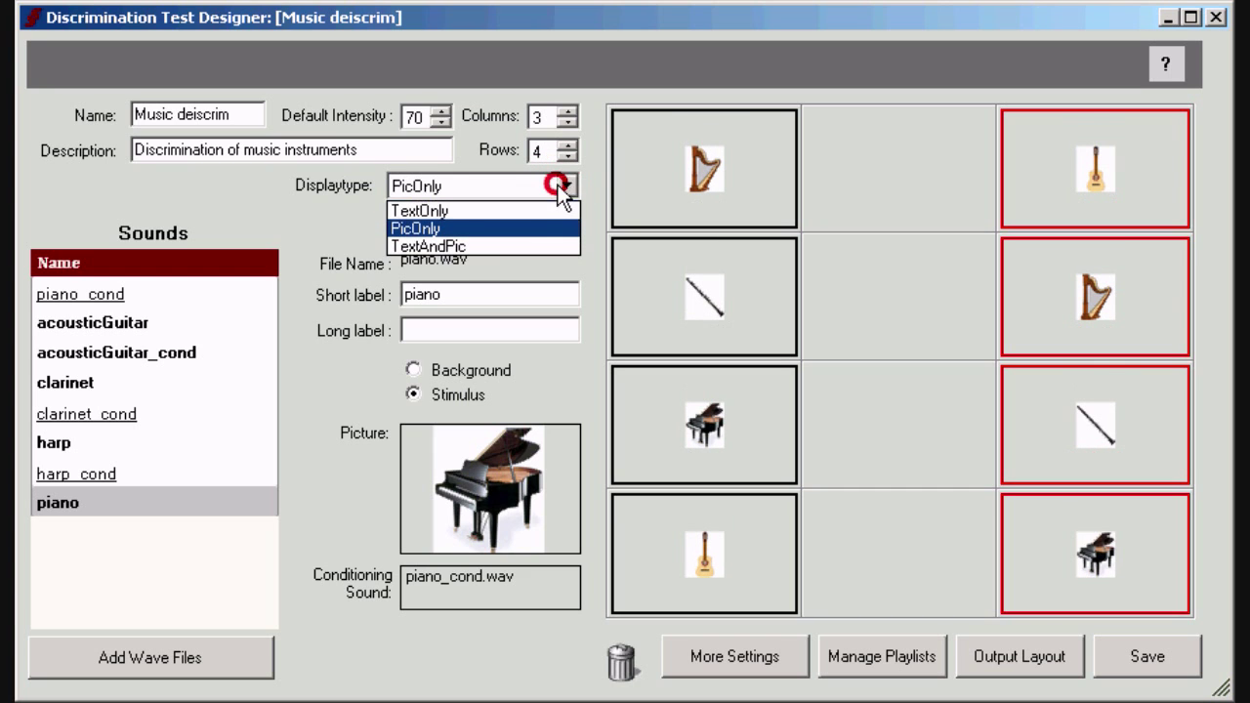
{"action": "left_click", "coordinate": [487, 238]}
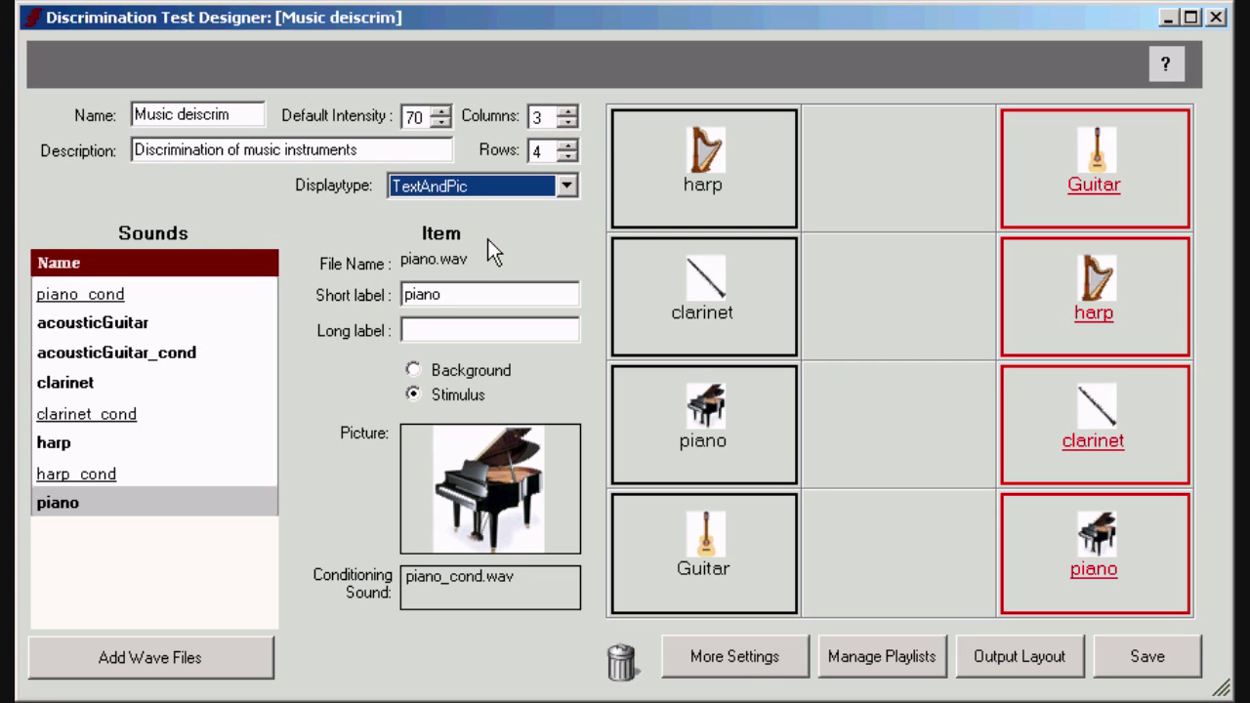
Open the test's advanced settings and change the version to 1.1
{"action": "left_click", "coordinate": [729, 655]}
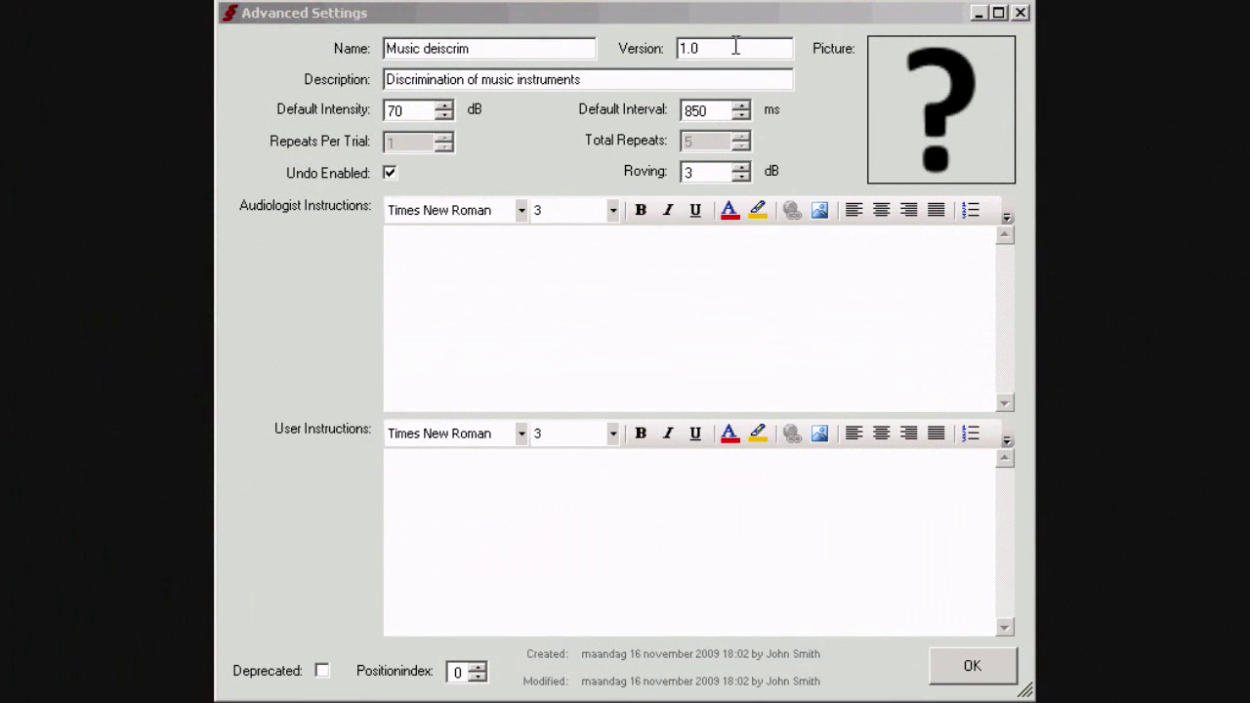
{"action": "left_click", "coordinate": [735, 45]}
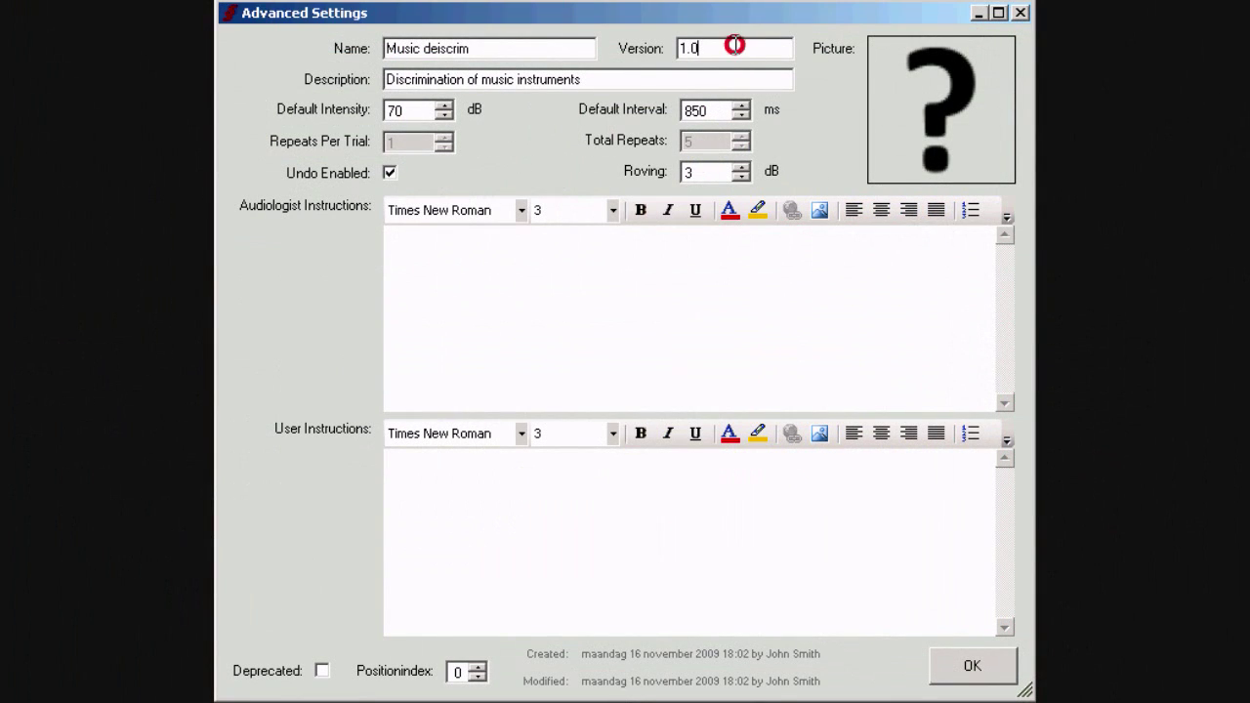
{"action": "key", "text": "BackSpace"}
Set the default interval to 800 ms and the roving to 3 dB in the advanced settings
{"action": "left_click", "coordinate": [713, 109]}
{"action": "left_click", "coordinate": [739, 116]}
{"action": "left_click", "coordinate": [740, 115]}
{"action": "left_click", "coordinate": [740, 117]}
{"action": "left_click", "coordinate": [740, 117]}
{"action": "left_click", "coordinate": [740, 117]}
{"action": "left_click", "coordinate": [740, 115]}
{"action": "left_click", "coordinate": [738, 107]}
{"action": "left_click", "coordinate": [738, 107]}
{"action": "left_click", "coordinate": [738, 106]}
{"action": "left_click", "coordinate": [709, 170]}
{"action": "left_click", "coordinate": [742, 165]}
Assign test icon.PNG from the images folder as the picture of the test
{"action": "left_click", "coordinate": [891, 122]}
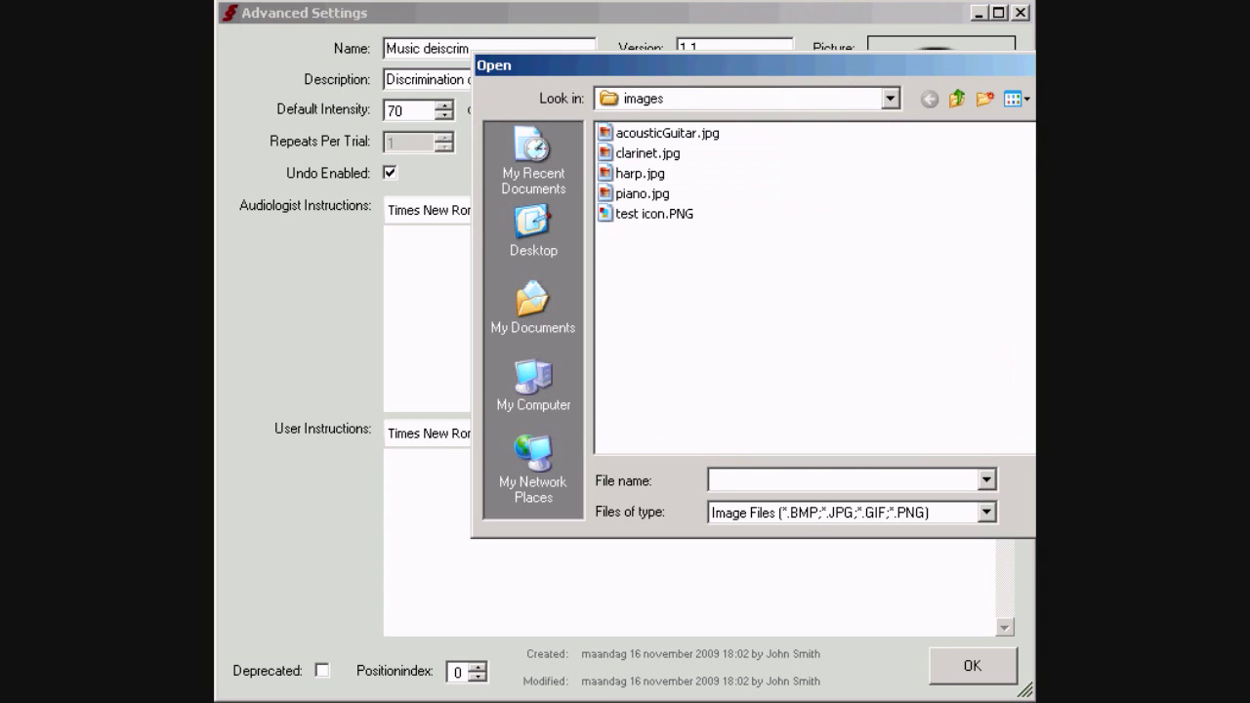
{"action": "left_click", "coordinate": [625, 214]}
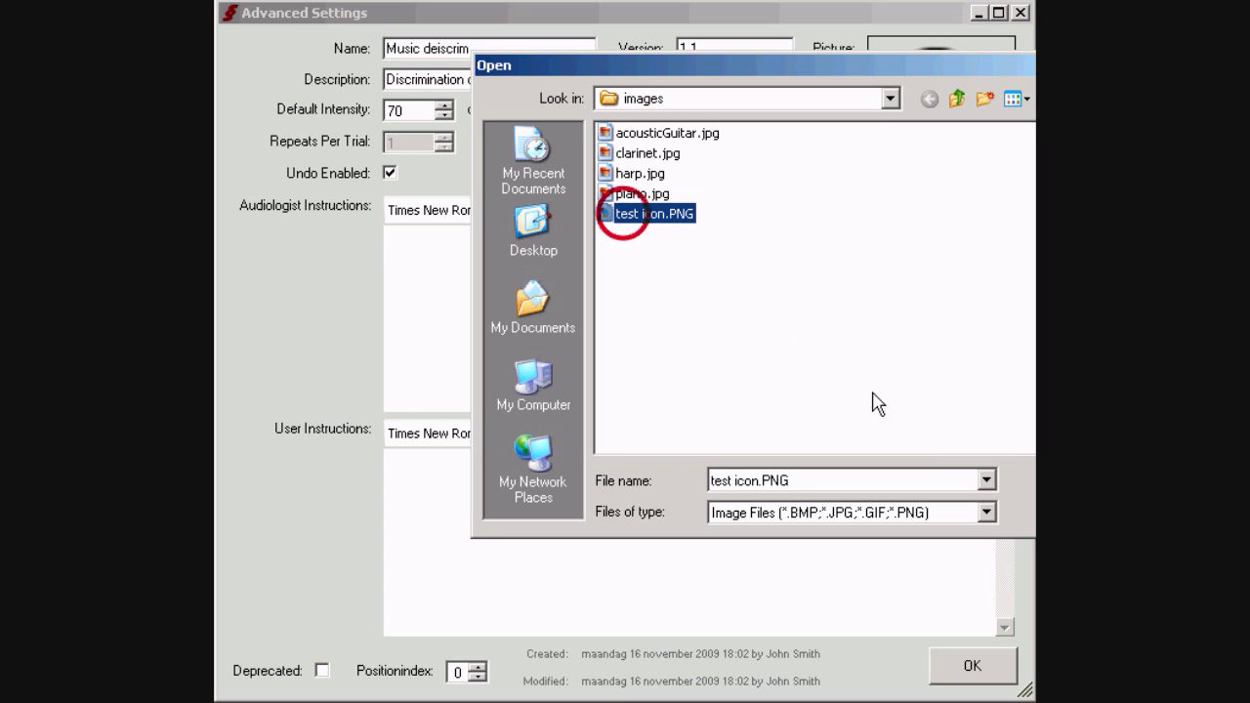
{"action": "key", "text": "Return"}
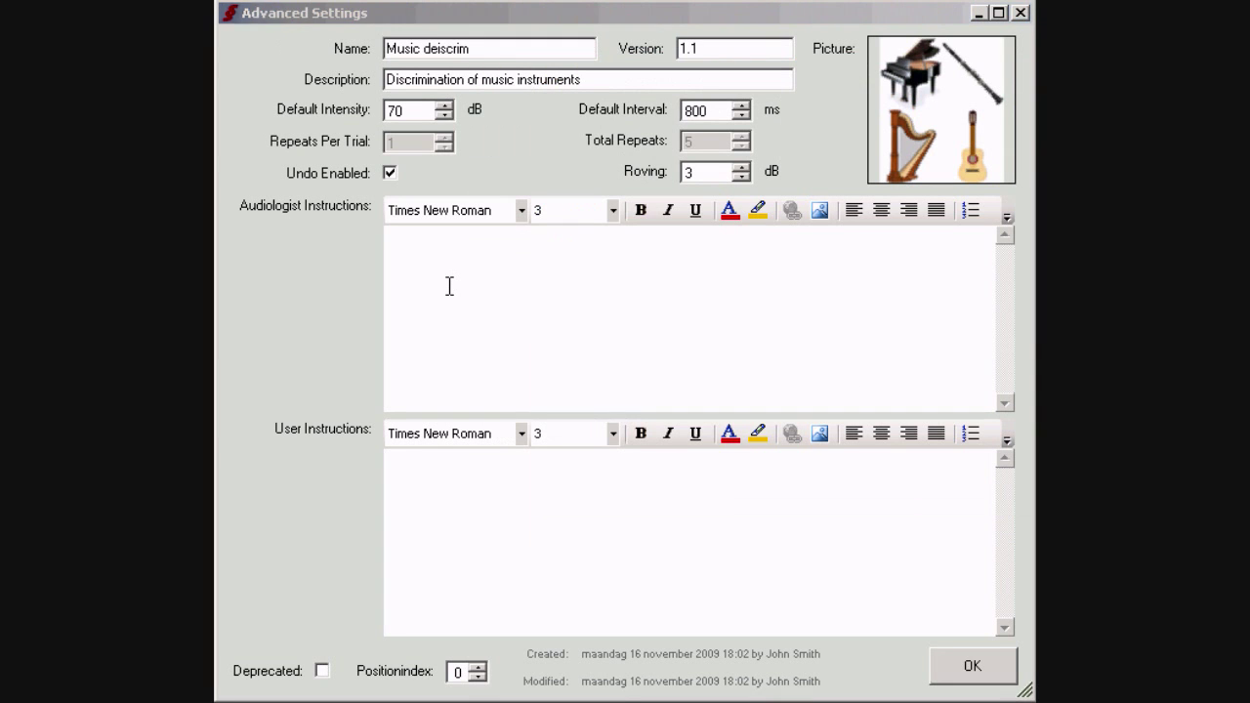
Enter the audiologist instructions "Select a background and a stimulus sound and press play to start the oddity paradigm."
{"action": "left_click", "coordinate": [439, 270]}
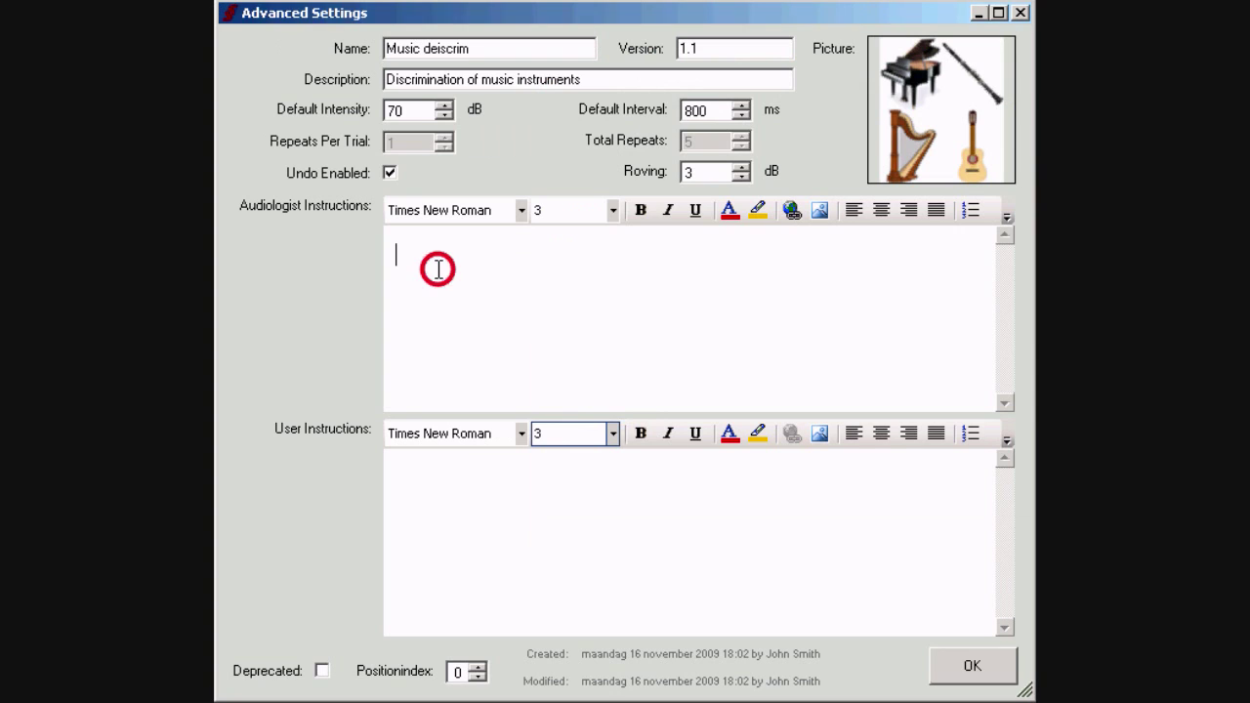
{"action": "type", "text": "Select a background an"}
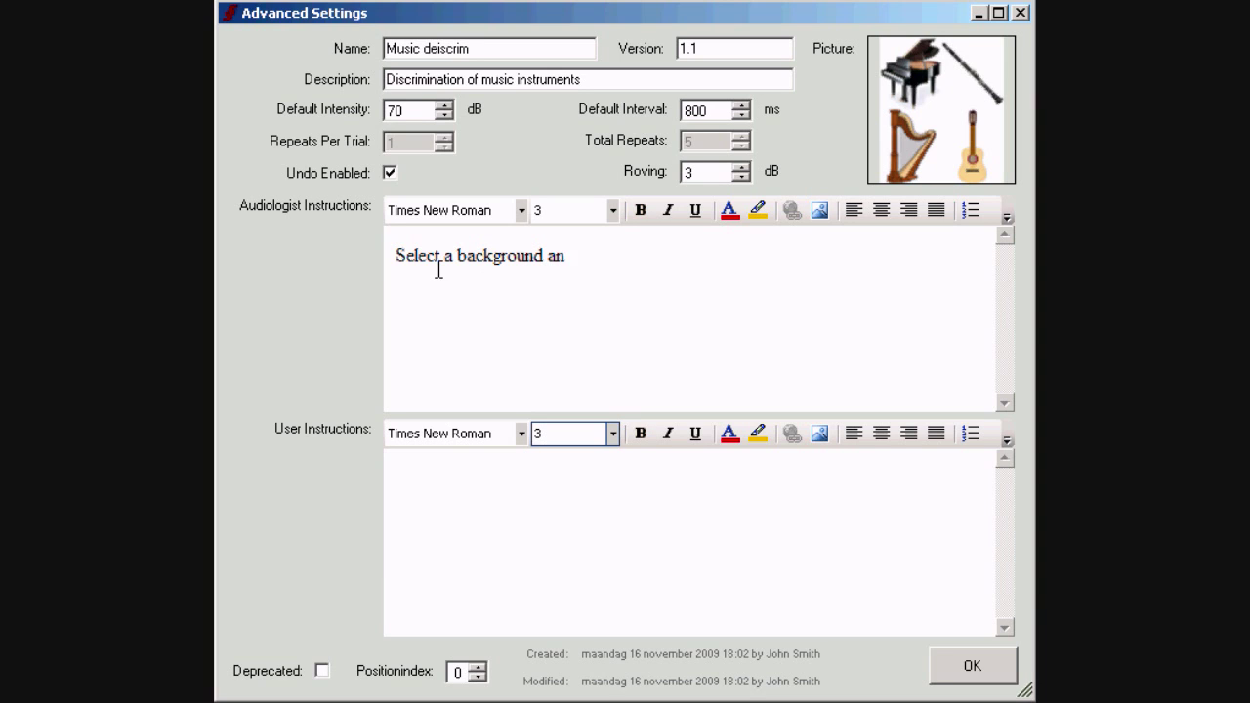
{"action": "type", "text": "d a stimulus sound and pre"}
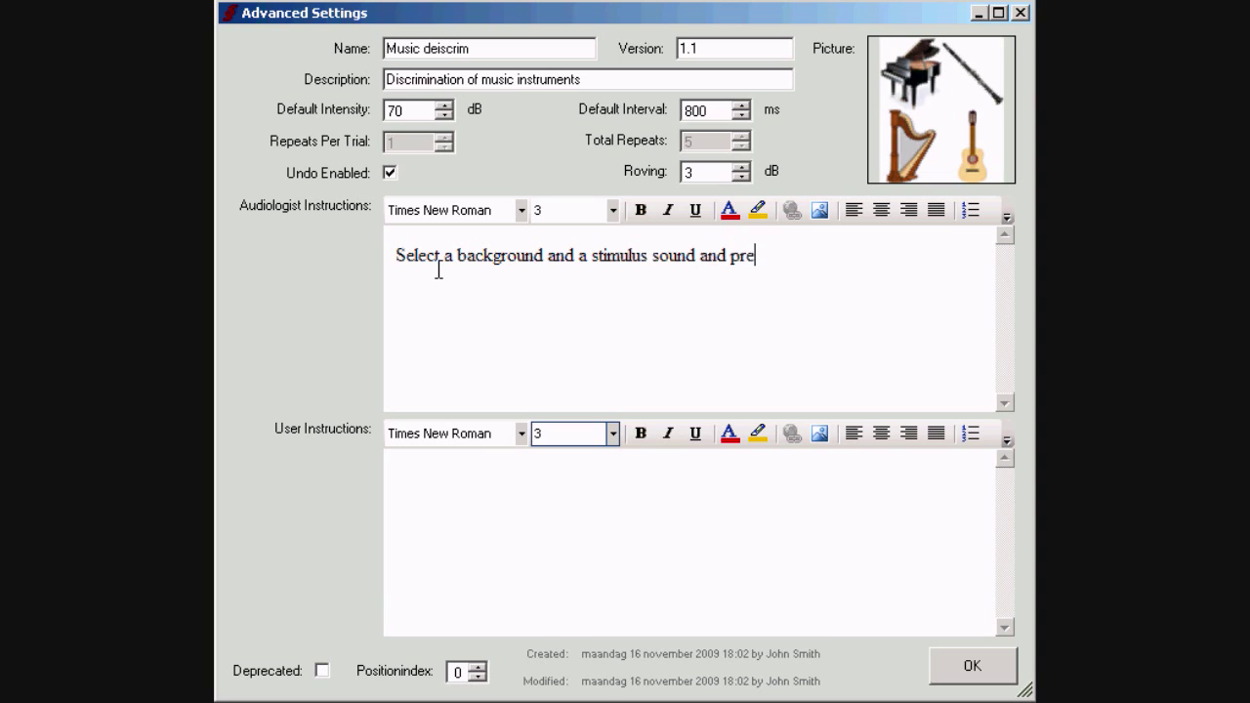
{"action": "type", "text": "ss play to start the oddi"}
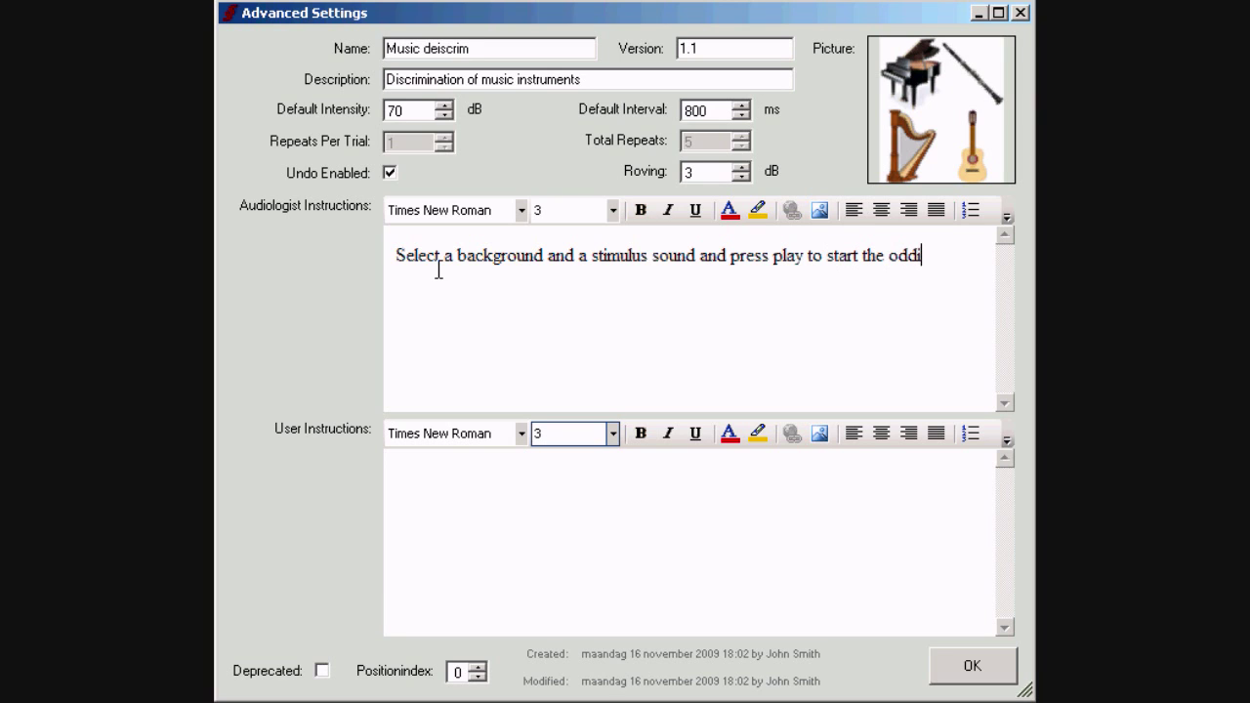
{"action": "type", "text": "ty paradigm"}
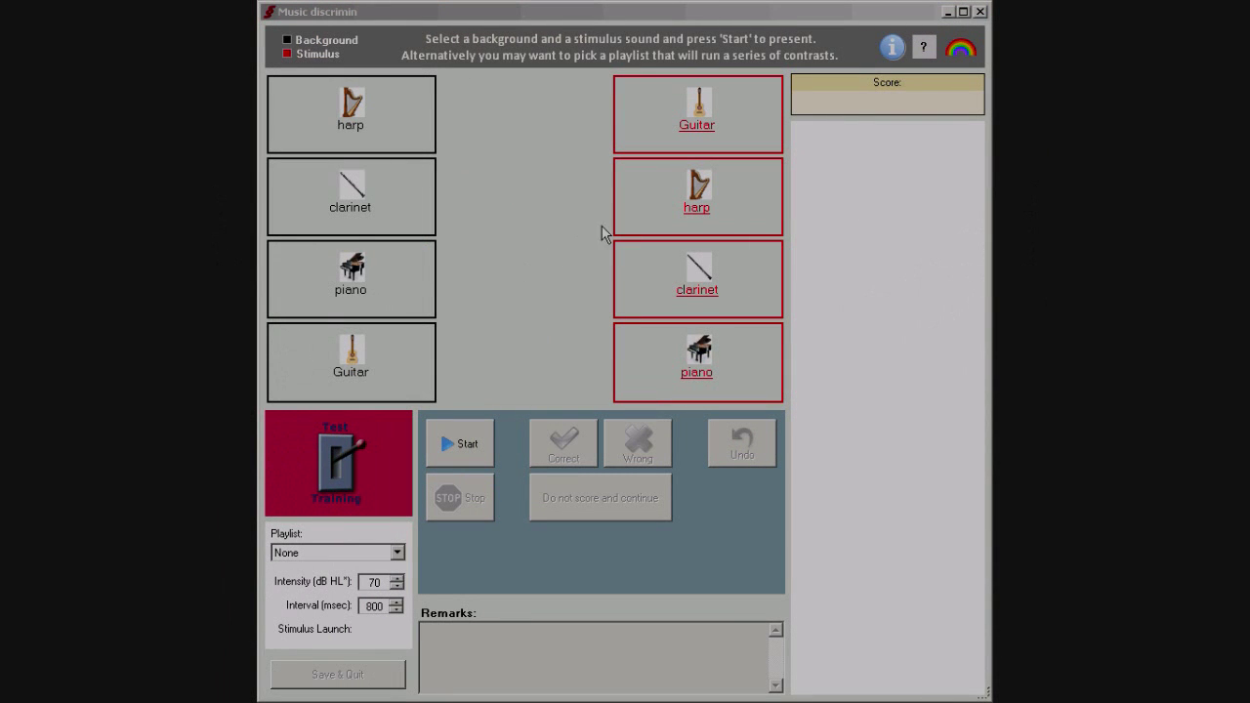
{"action": "mouse_move", "coordinate": [892, 62]}
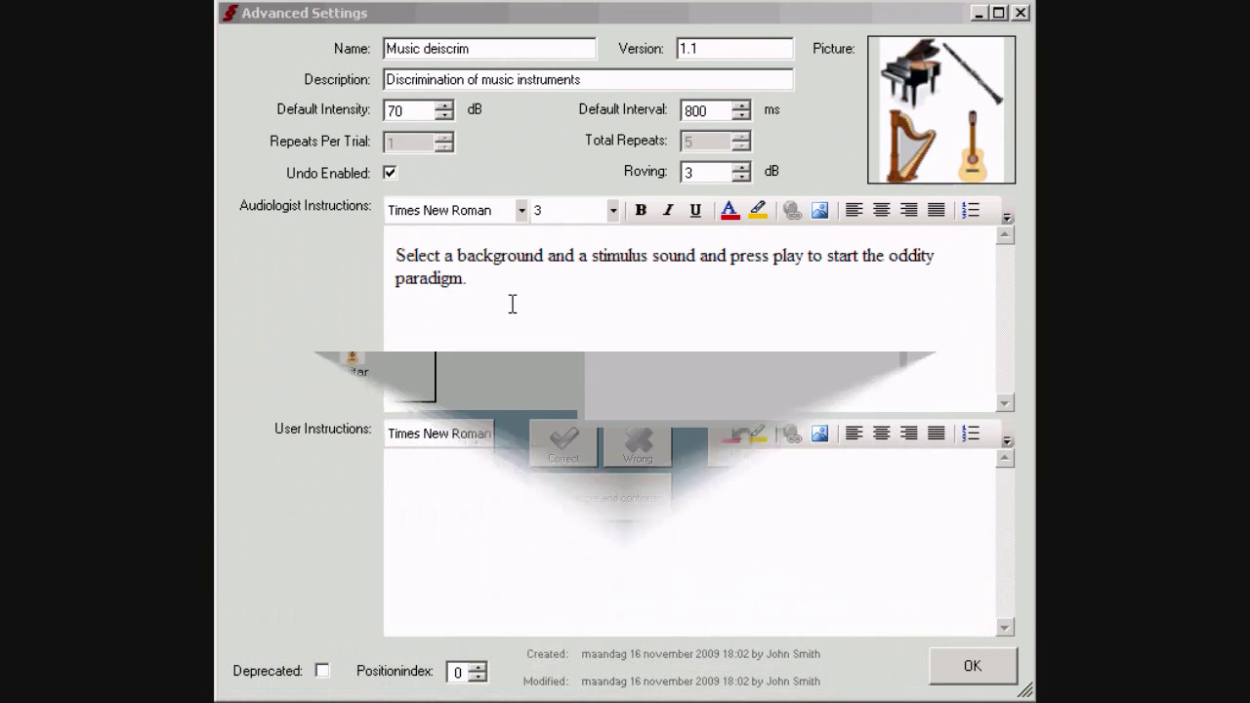
Try disabling undo and marking the test as deprecated, and restore both options
{"action": "left_click", "coordinate": [389, 173]}
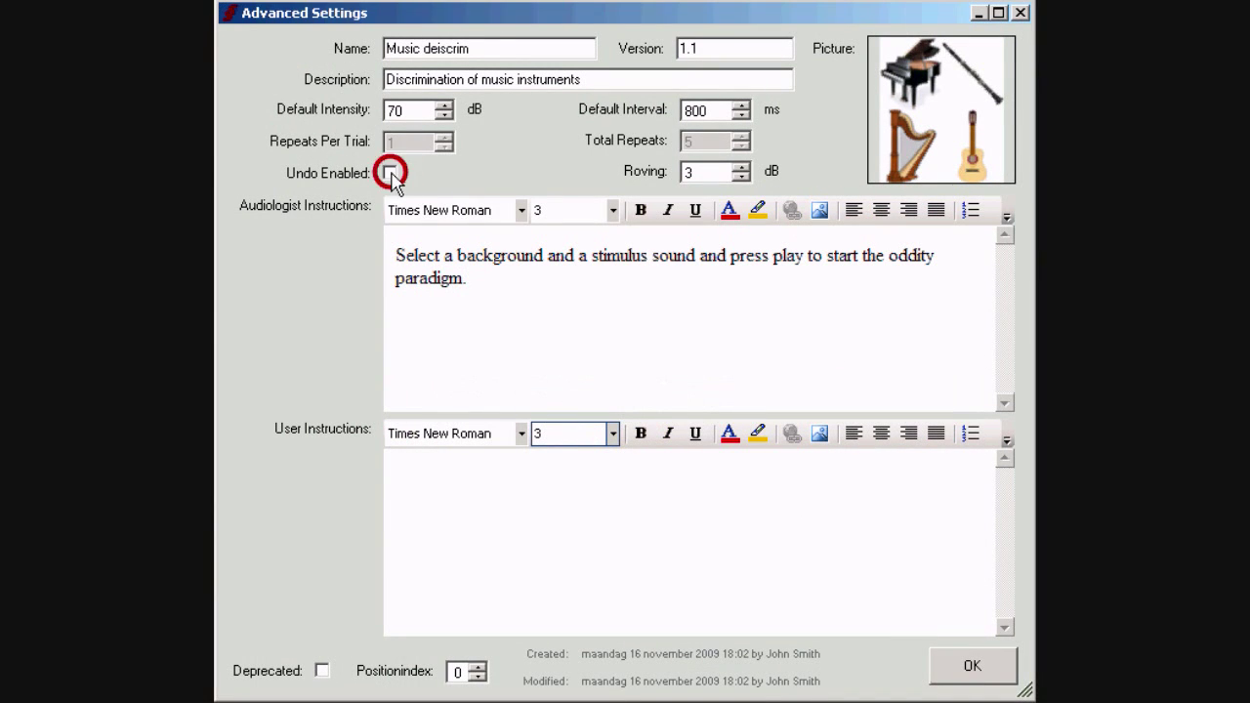
{"action": "left_click", "coordinate": [391, 174]}
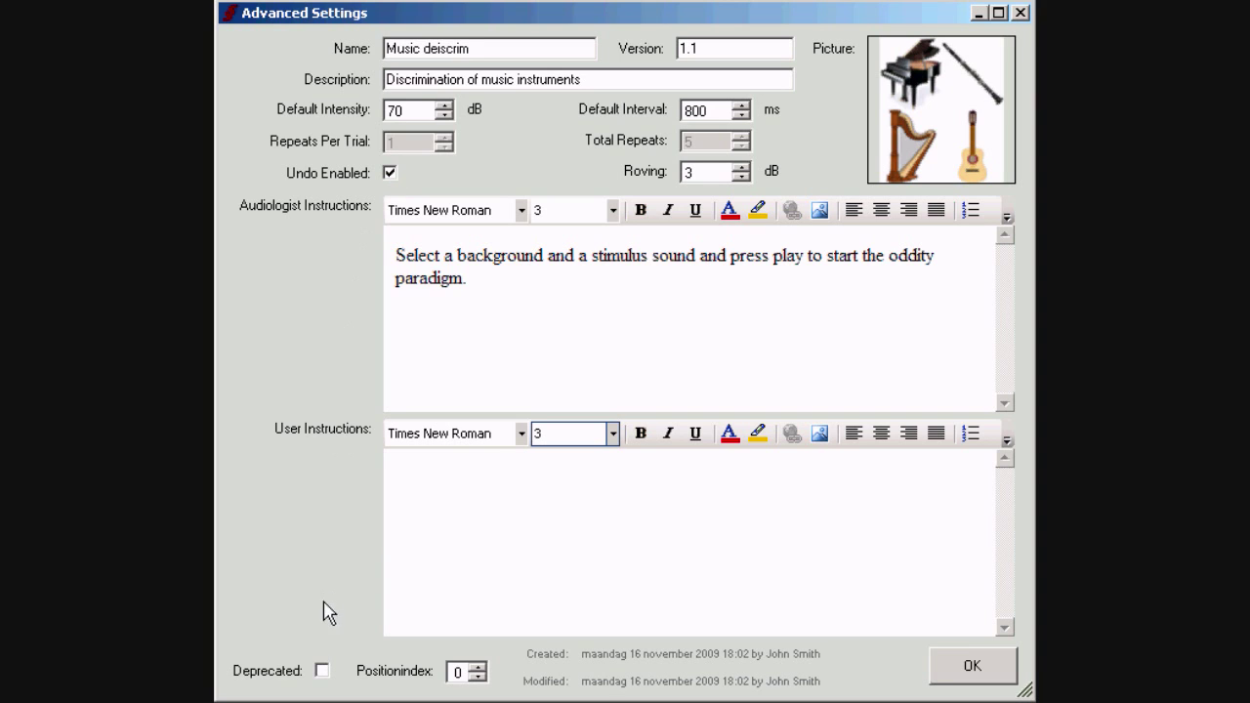
{"action": "left_click", "coordinate": [322, 670]}
{"action": "left_click", "coordinate": [322, 670]}
Raise the test's position index by one and accept the advanced settings
{"action": "left_click", "coordinate": [465, 673]}
{"action": "left_click", "coordinate": [478, 668]}
{"action": "left_click", "coordinate": [963, 669]}
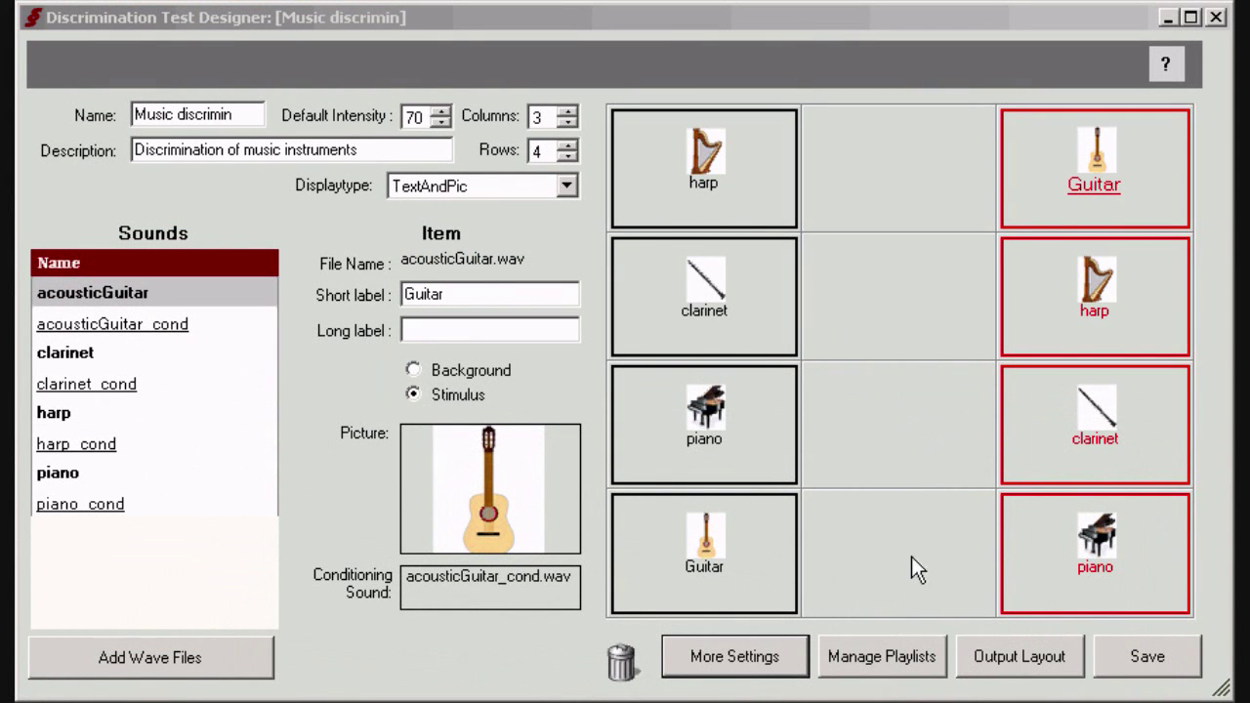
Add the contrasts piano - Guitar and piano - clarinet to the output layout
{"action": "left_click", "coordinate": [991, 661]}
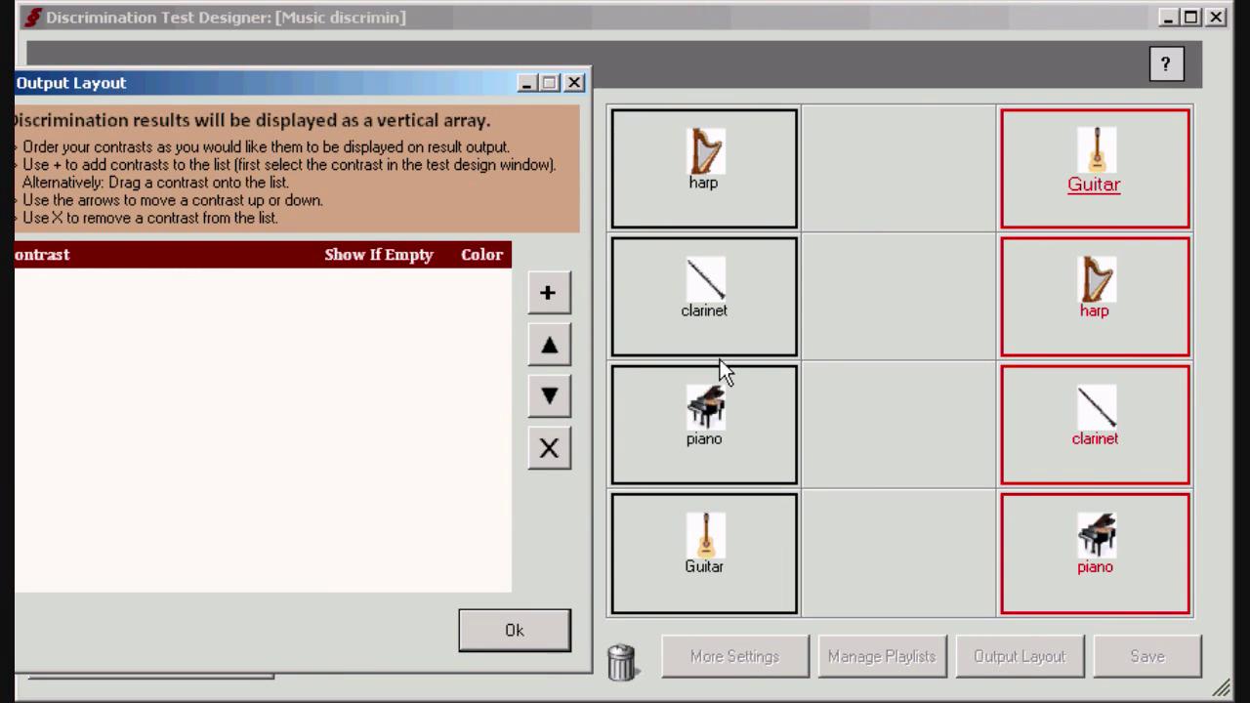
{"action": "left_click_drag", "start_coordinate": [712, 382], "coordinate": [1076, 196]}
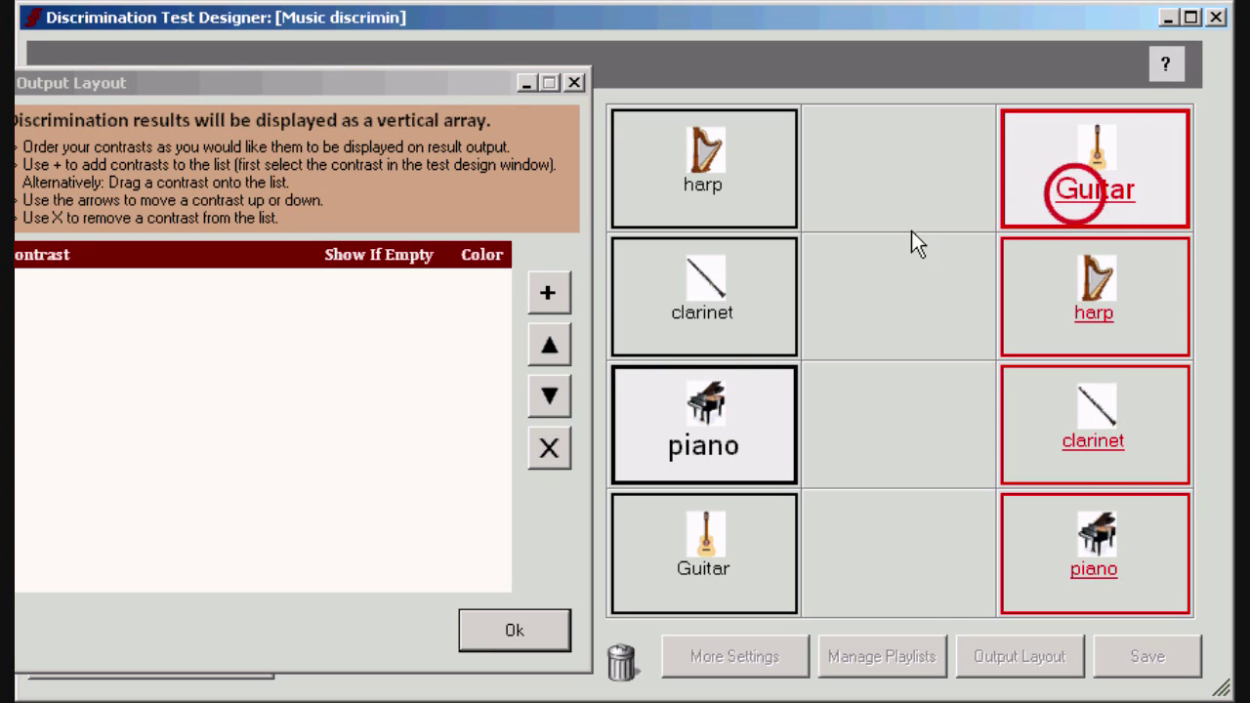
{"action": "left_click", "coordinate": [555, 290]}
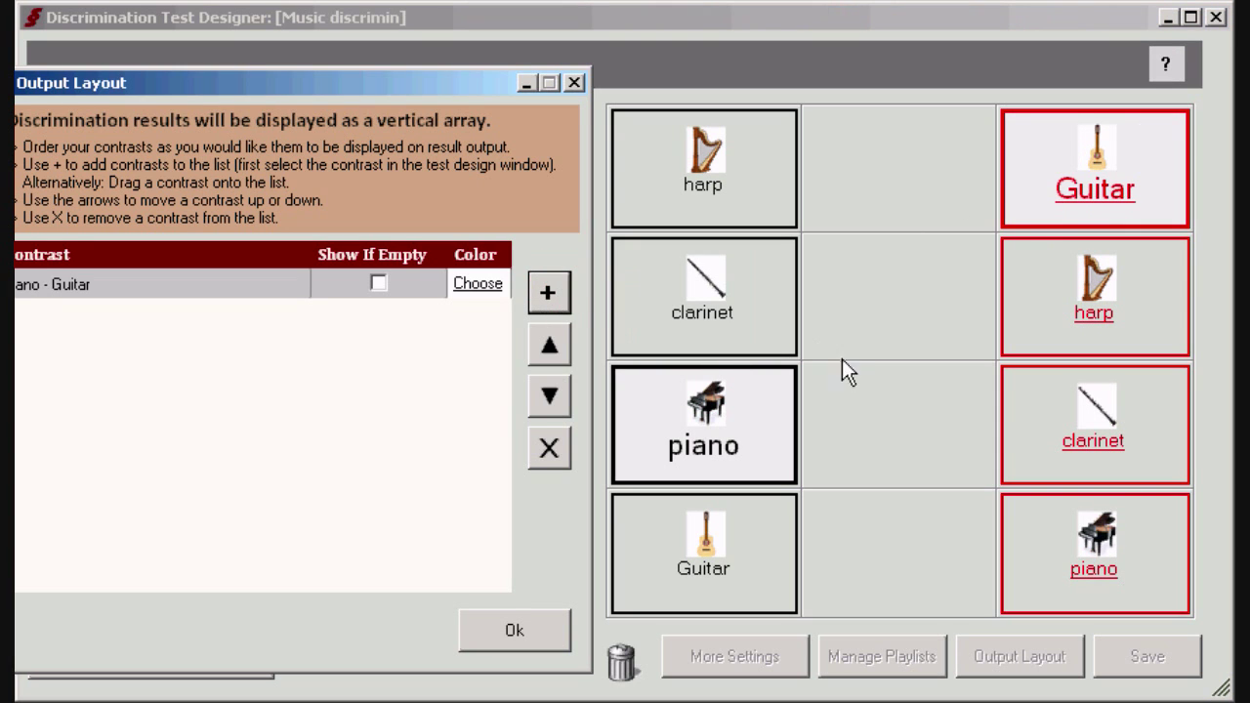
{"action": "left_click", "coordinate": [1047, 410]}
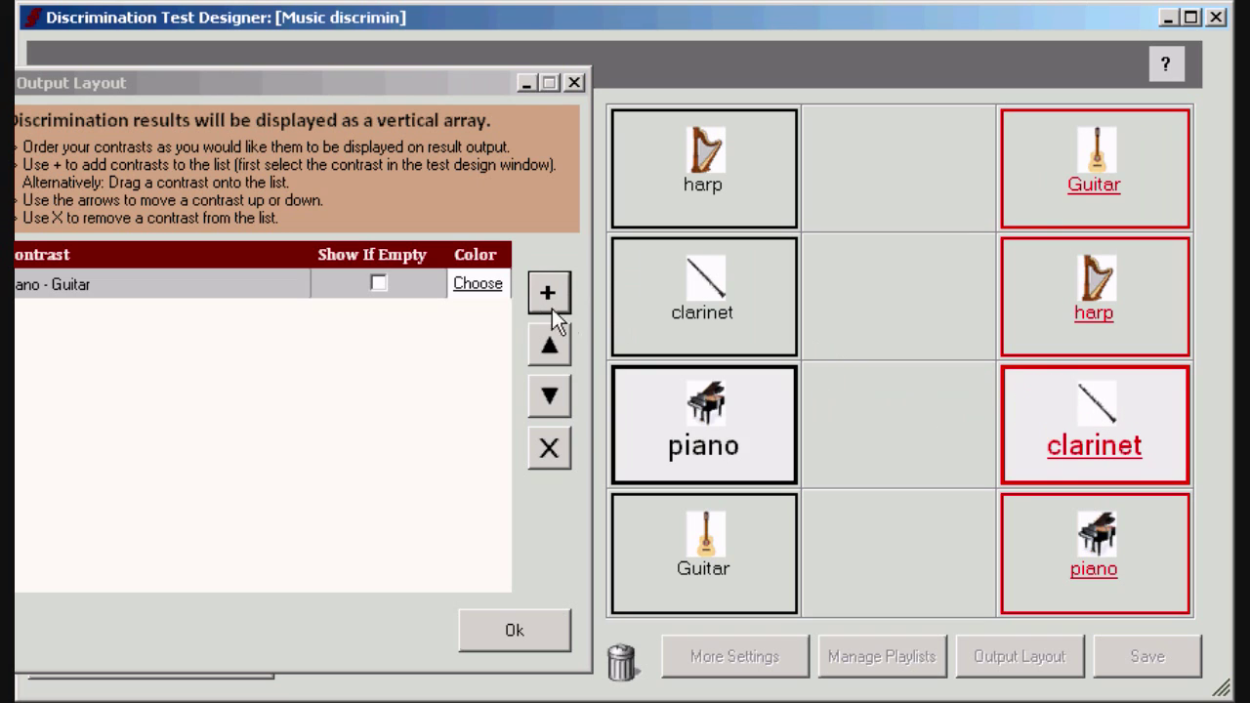
{"action": "left_click", "coordinate": [549, 296]}
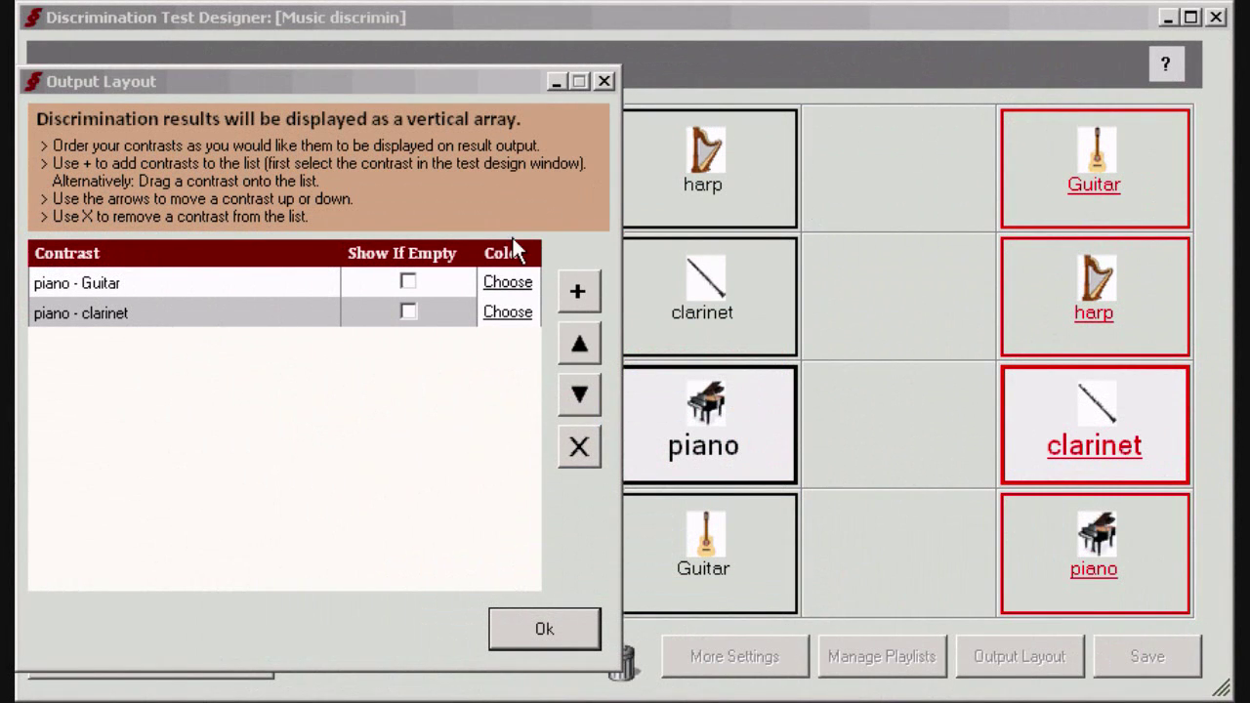
Show the piano - clarinet contrast in the output even if empty, give it a light grey color, and accept the output layout
{"action": "left_click", "coordinate": [407, 311]}
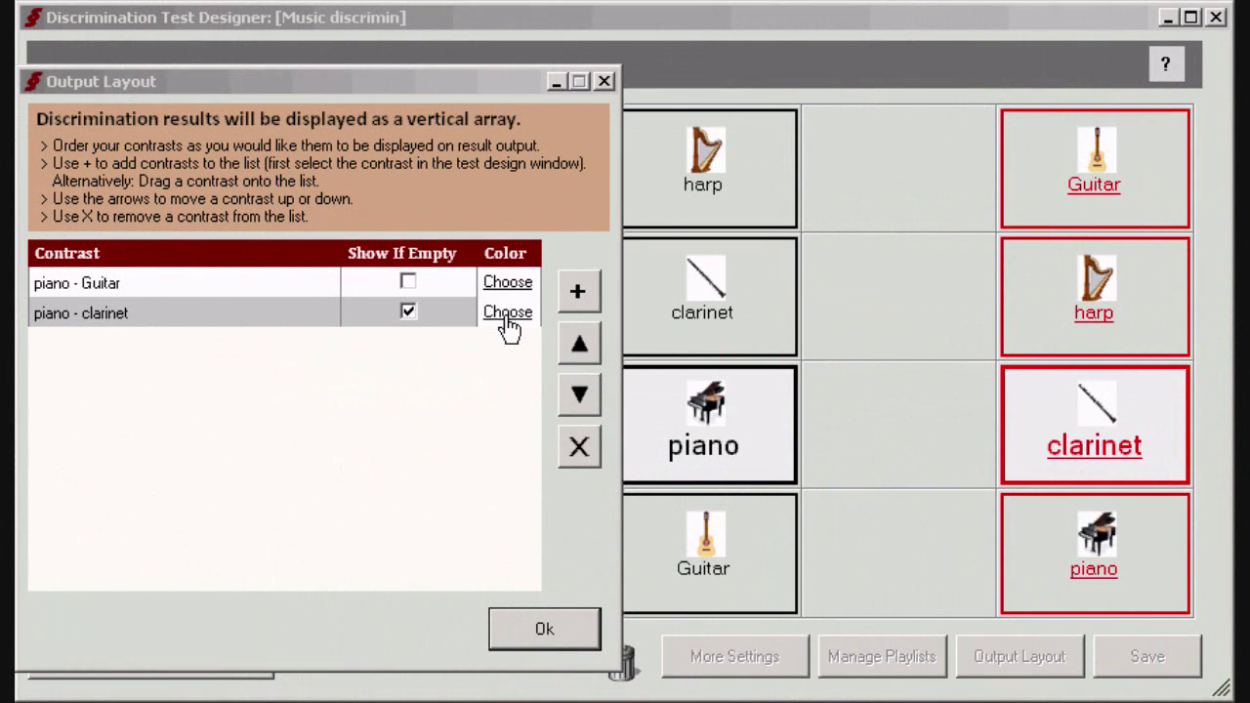
{"action": "left_click", "coordinate": [507, 313]}
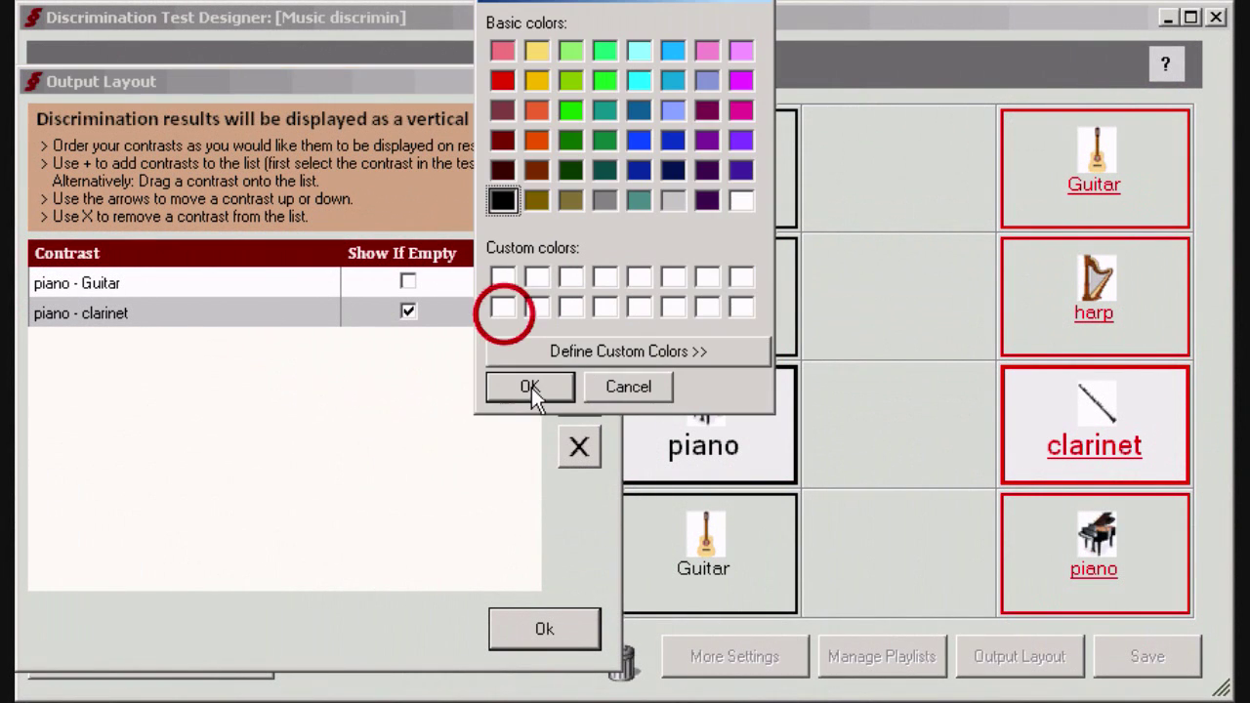
{"action": "left_click", "coordinate": [675, 201]}
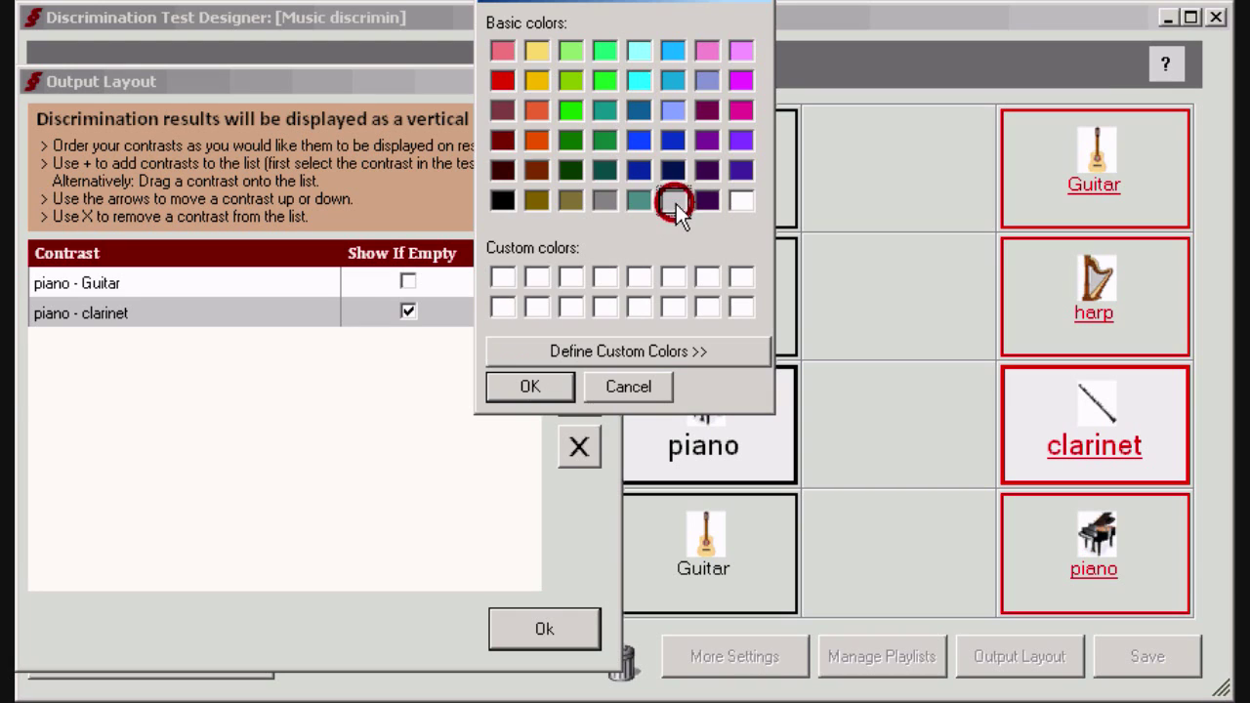
{"action": "left_click", "coordinate": [529, 387]}
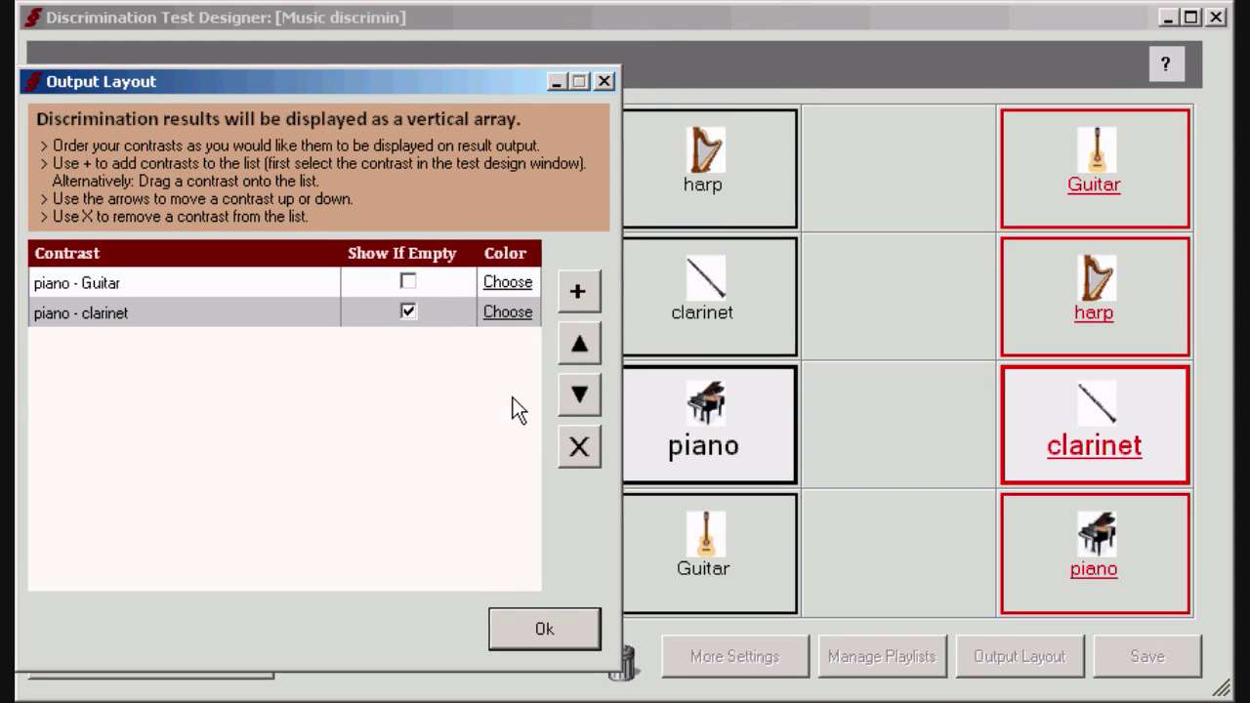
{"action": "key", "text": "Return"}
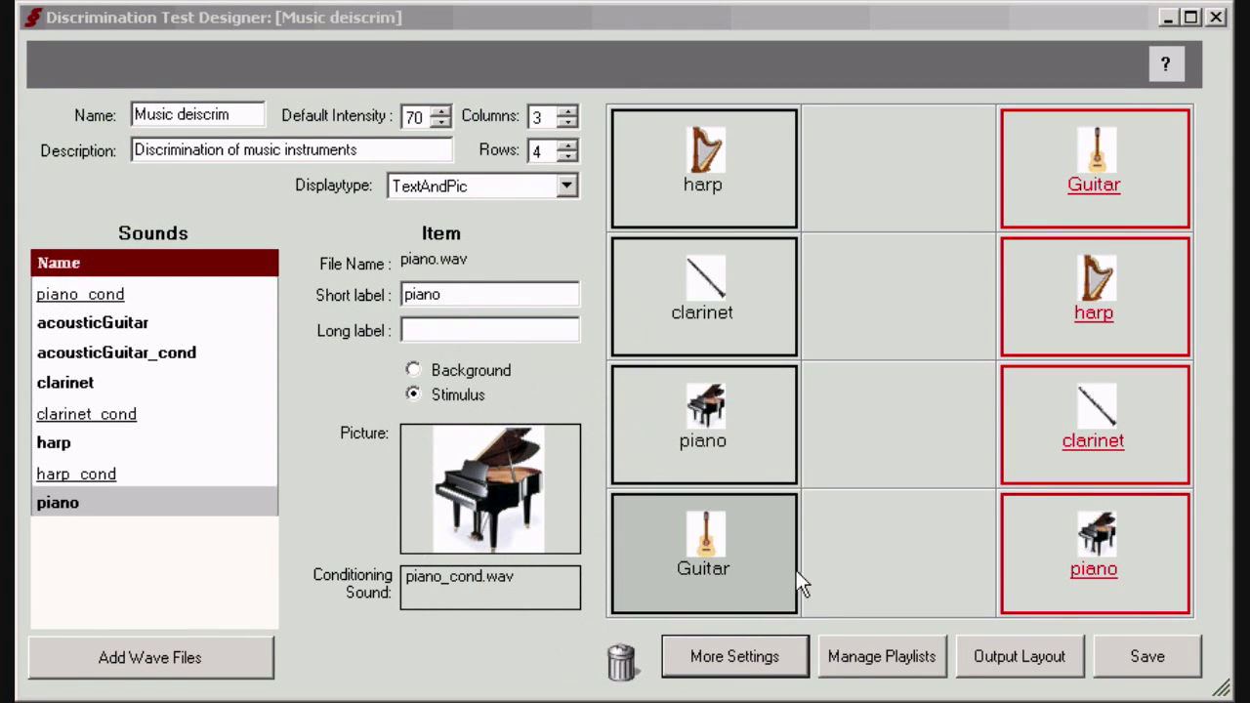
Create a new playlist named "Minimal set" for the test
{"action": "left_click", "coordinate": [873, 658]}
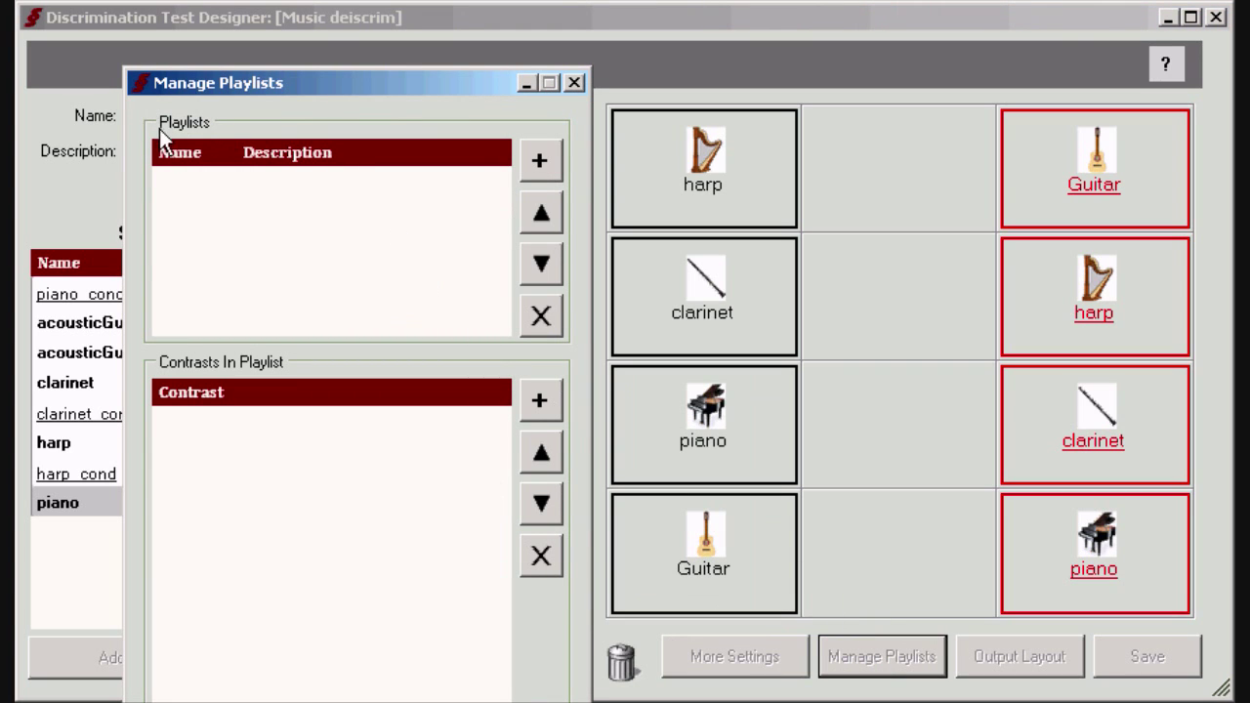
{"action": "left_click", "coordinate": [535, 164]}
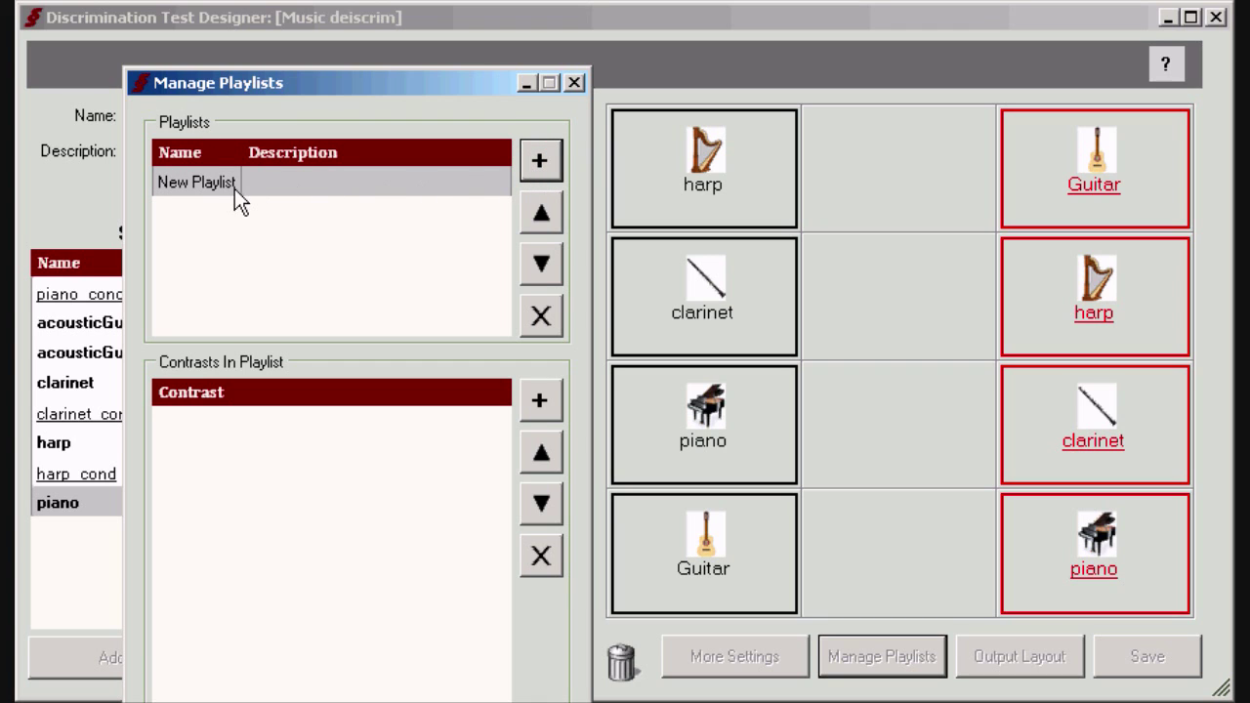
{"action": "left_click", "coordinate": [213, 188]}
{"action": "type", "text": "Minimal set"}
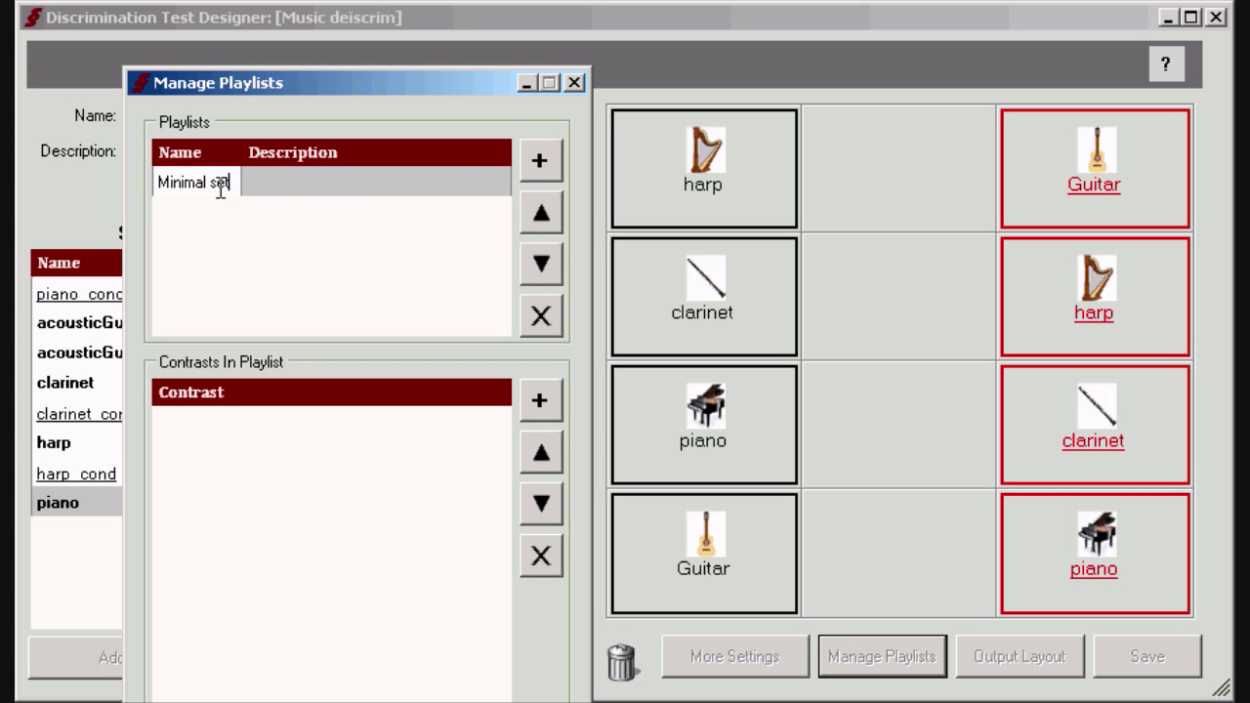
Add the contrasts harp - Guitar and piano - Guitar to the Minimal set playlist
{"action": "left_click", "coordinate": [662, 186]}
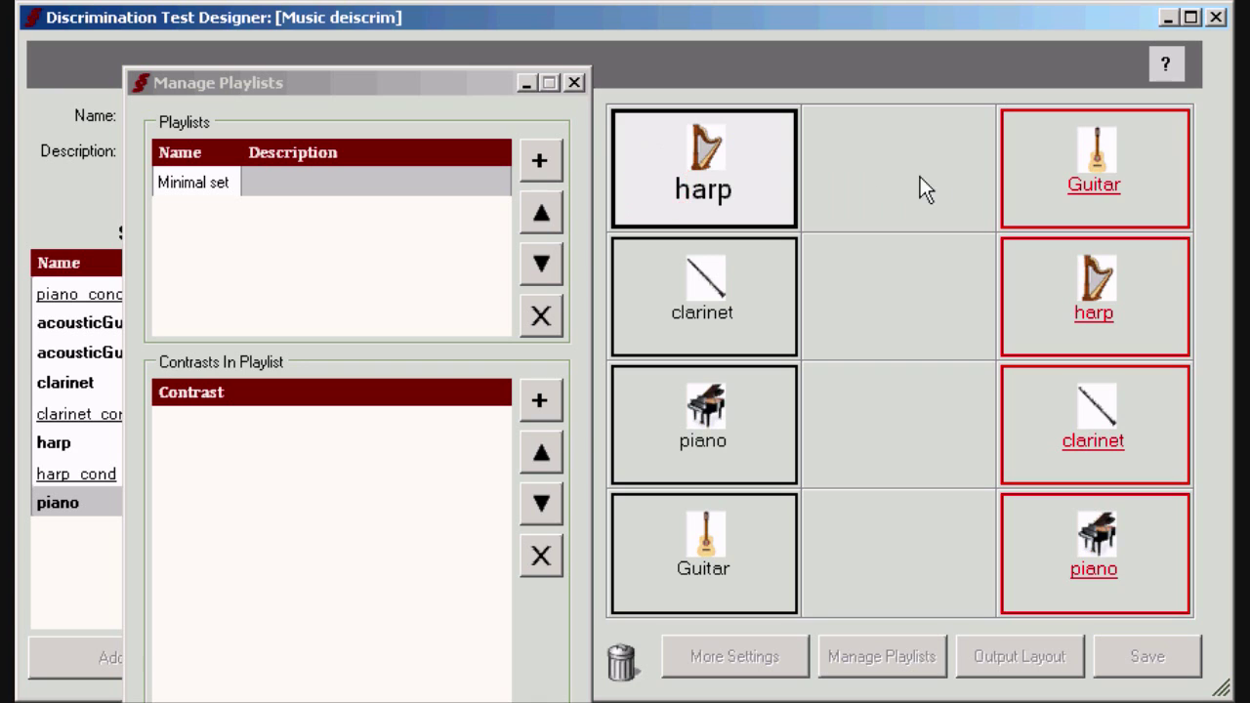
{"action": "left_click", "coordinate": [1042, 177]}
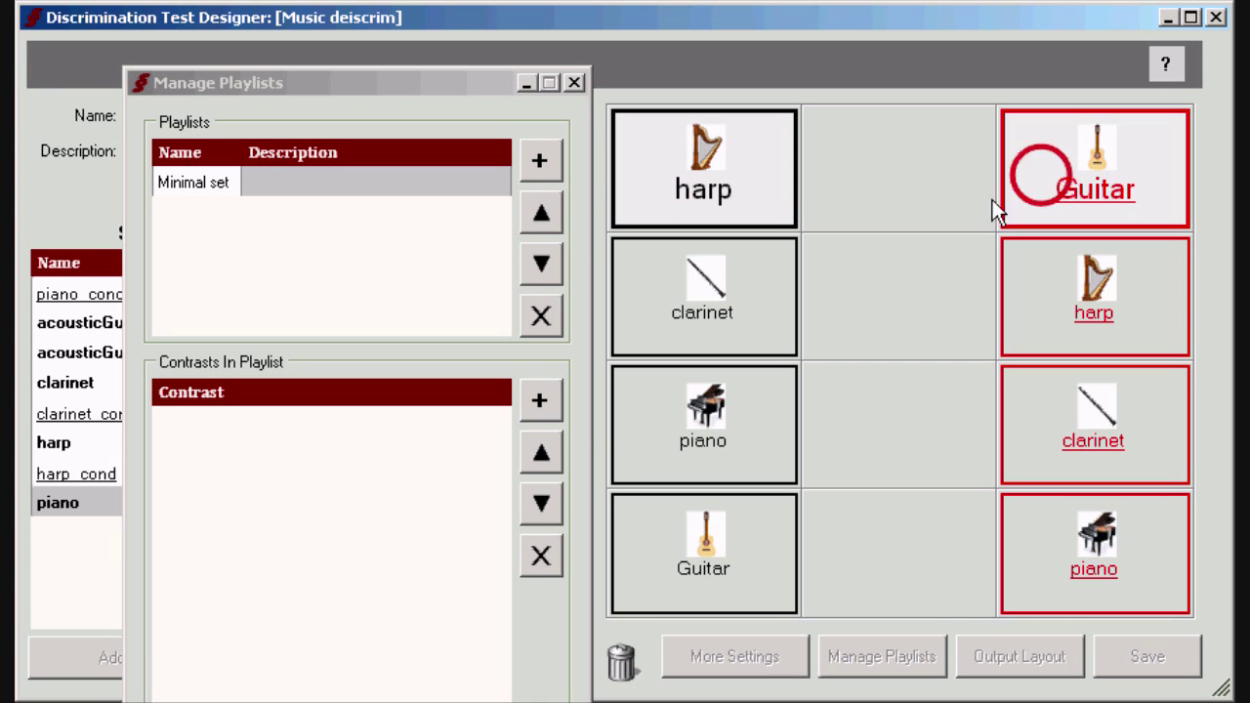
{"action": "left_click", "coordinate": [538, 402]}
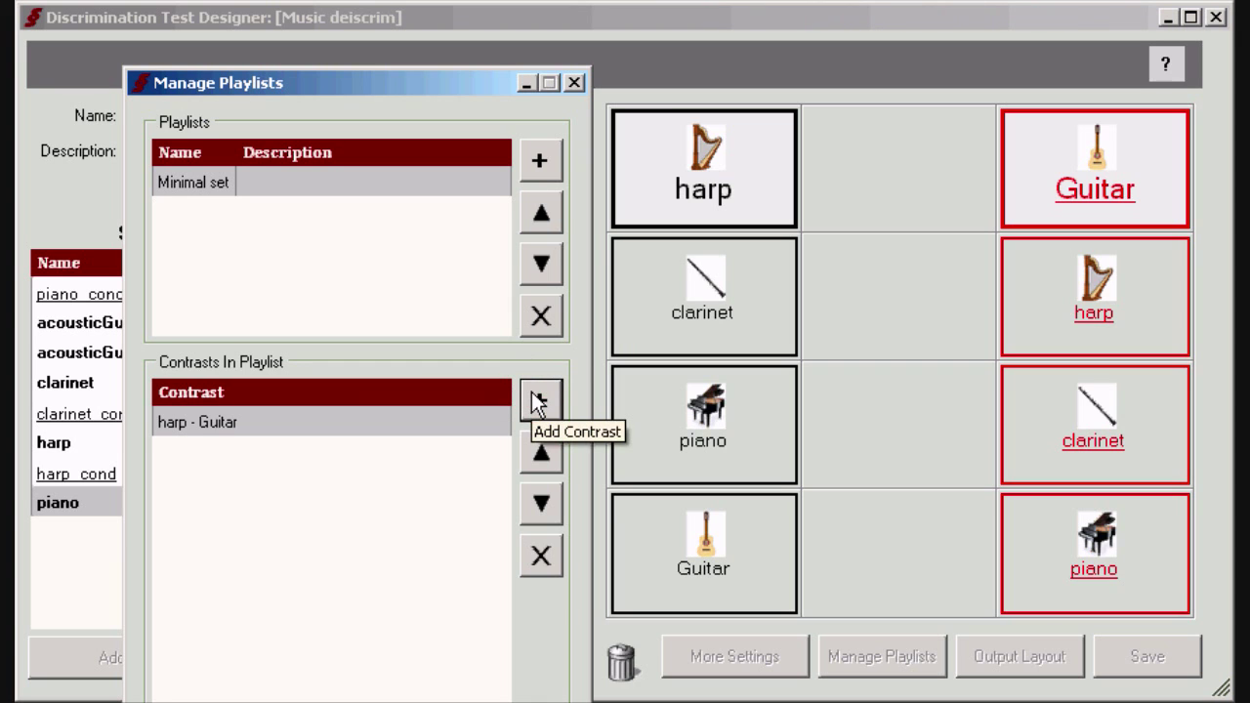
{"action": "left_click", "coordinate": [692, 398]}
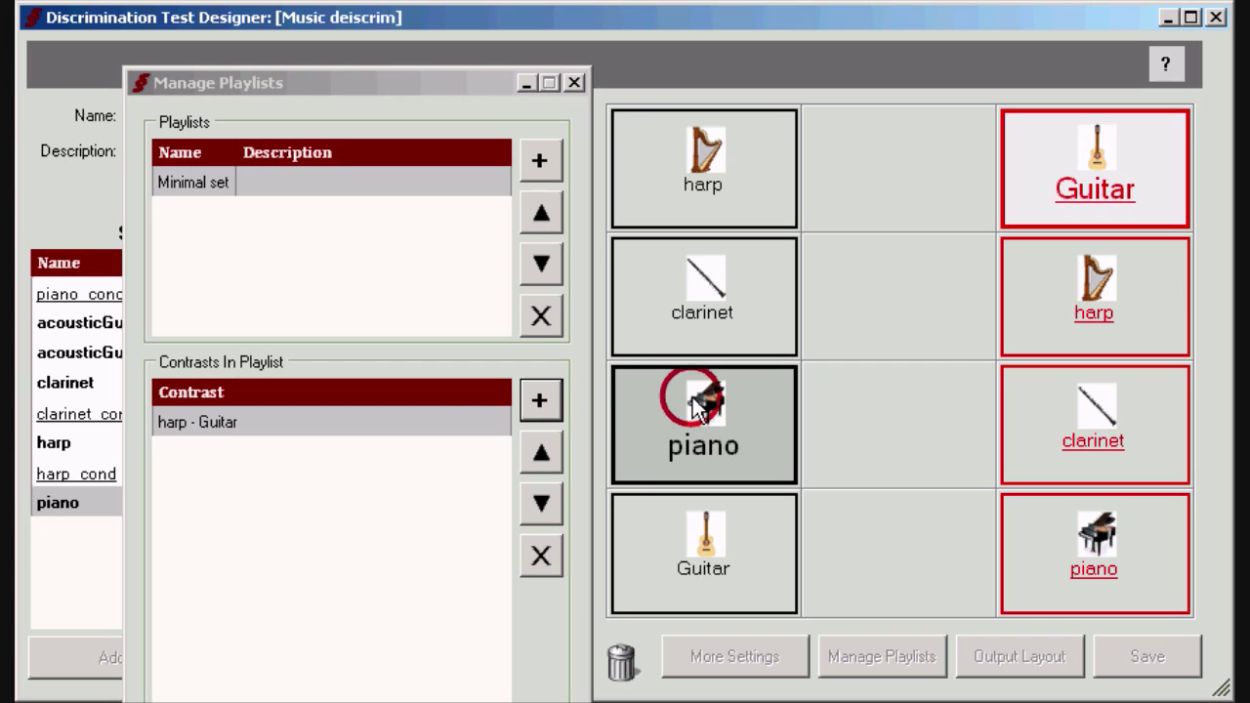
{"action": "left_click", "coordinate": [549, 408]}
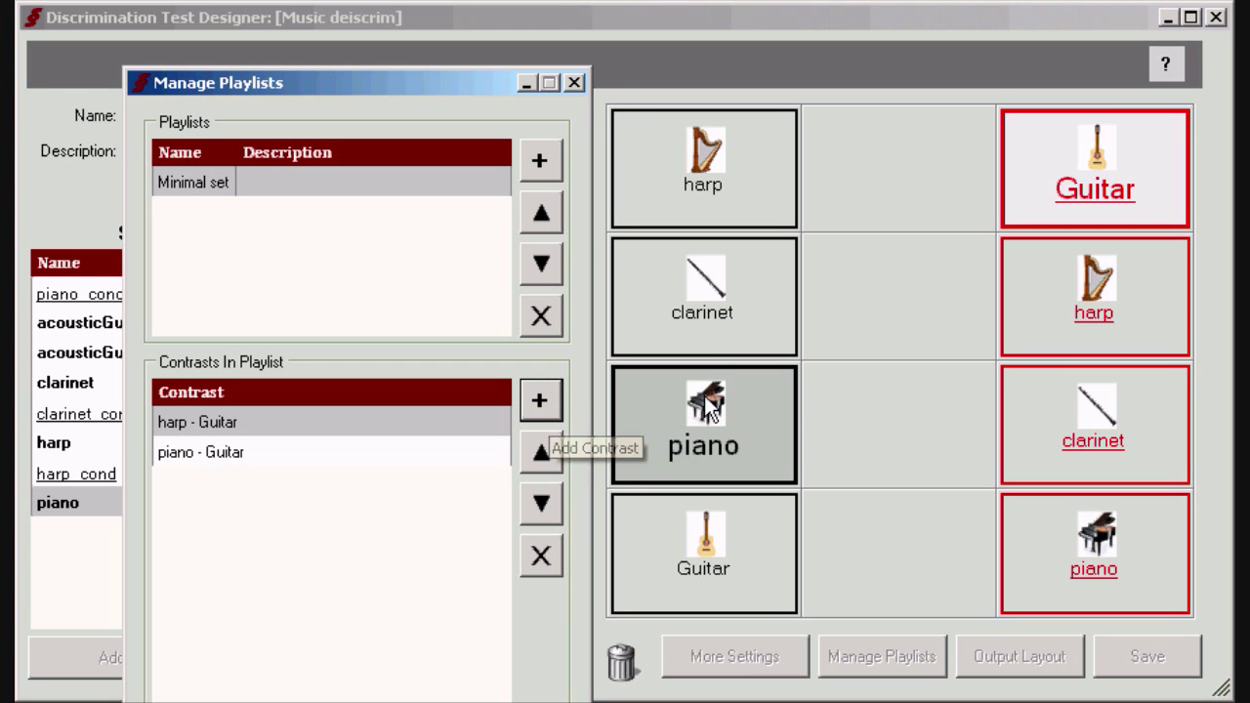
Add the contrasts piano - clarinet and harp - clarinet to the Minimal set playlist
{"action": "left_click", "coordinate": [1068, 426]}
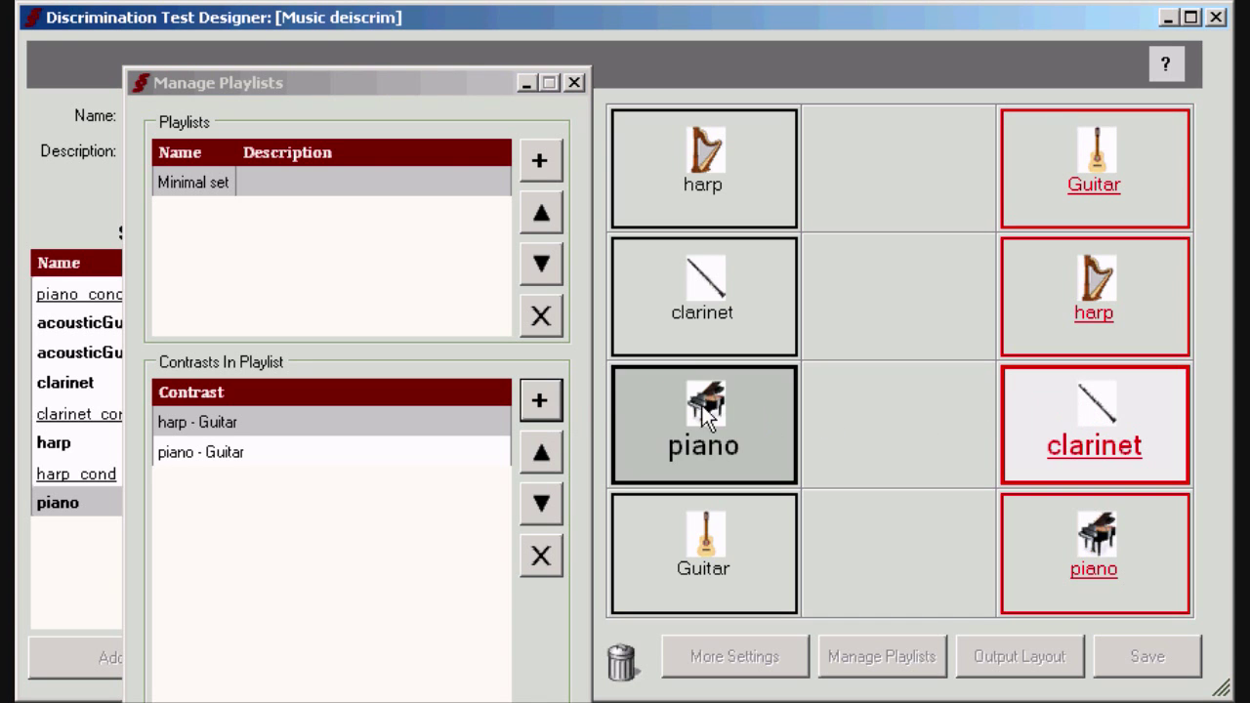
{"action": "left_click", "coordinate": [544, 403]}
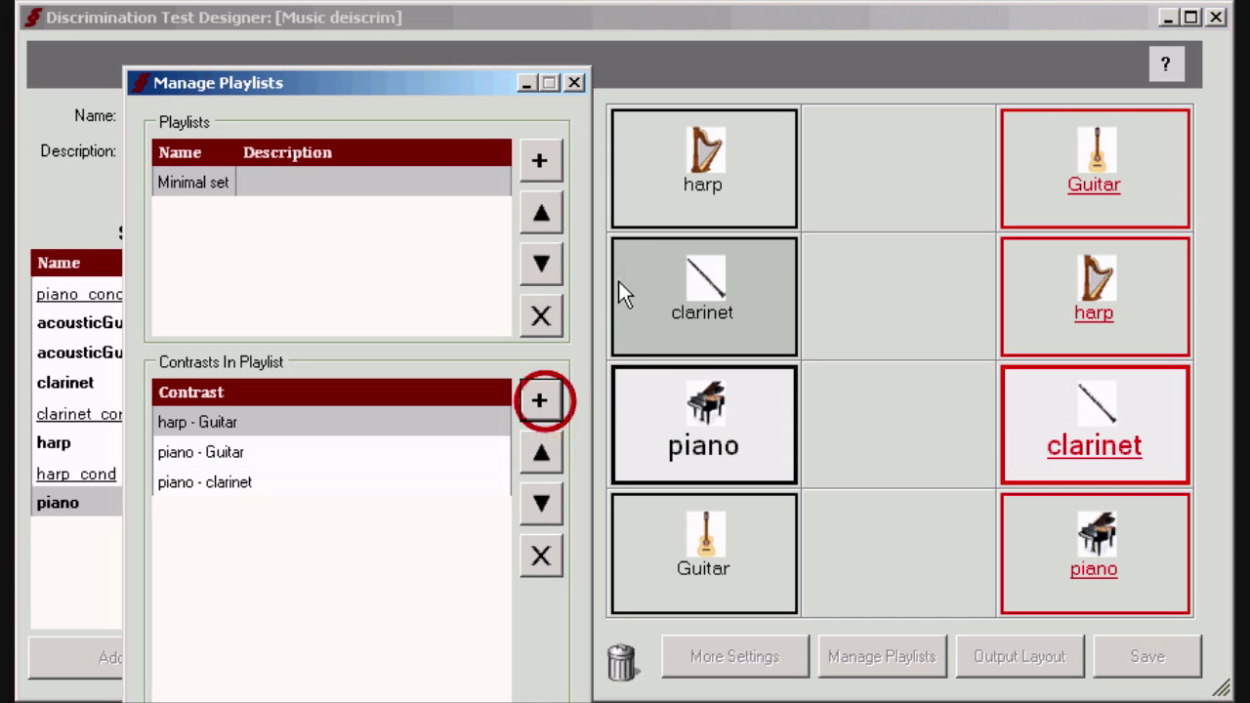
{"action": "left_click", "coordinate": [668, 205]}
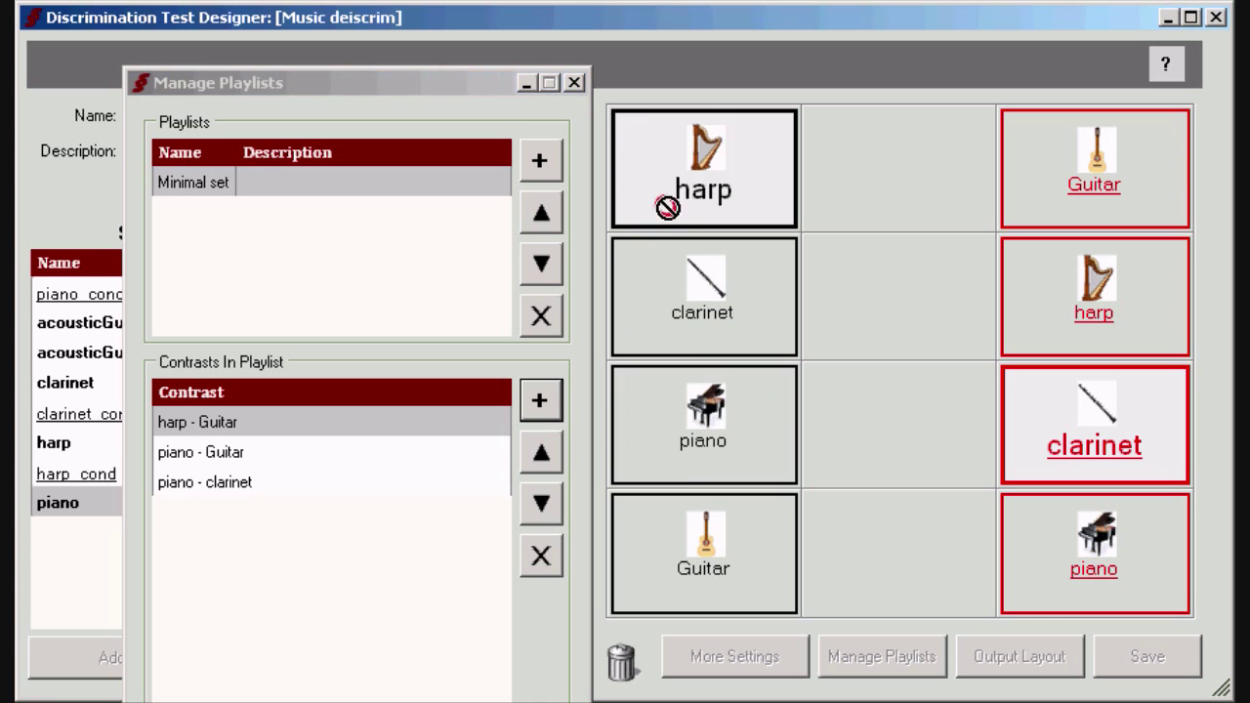
{"action": "left_click", "coordinate": [535, 401]}
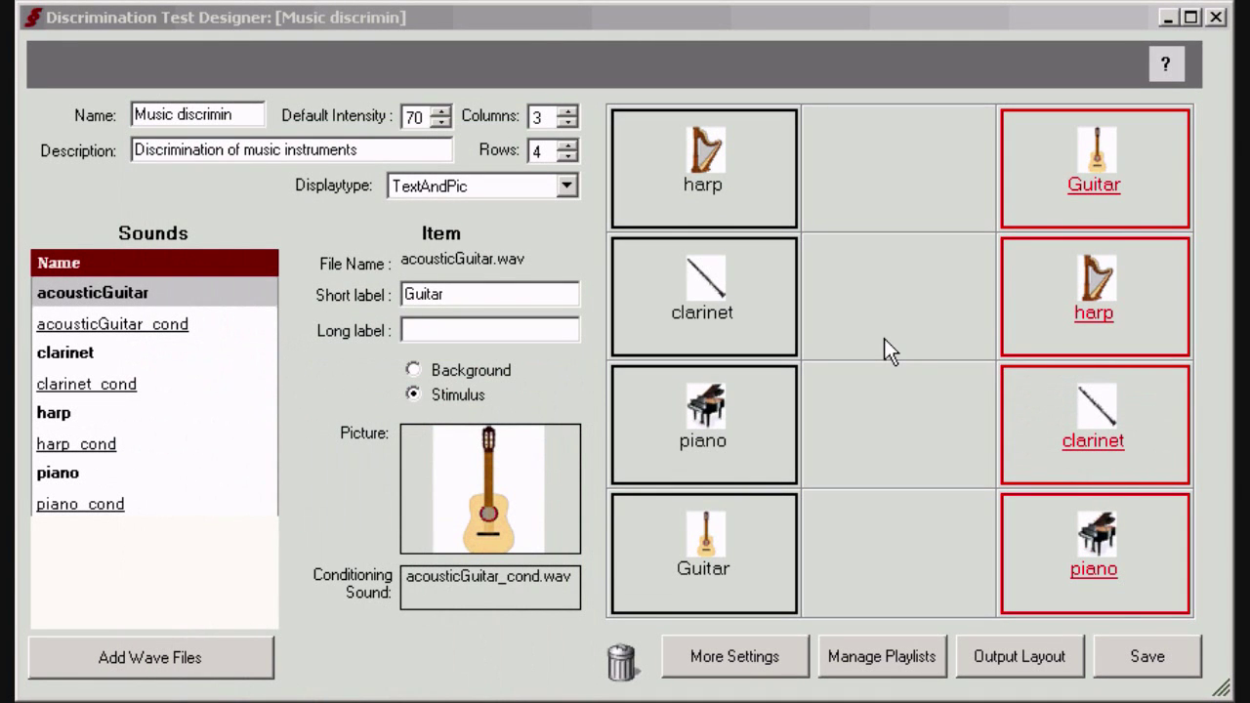
Save the discrimination test and open Music discrimin from the list of own tests
{"action": "left_click", "coordinate": [1131, 664]}
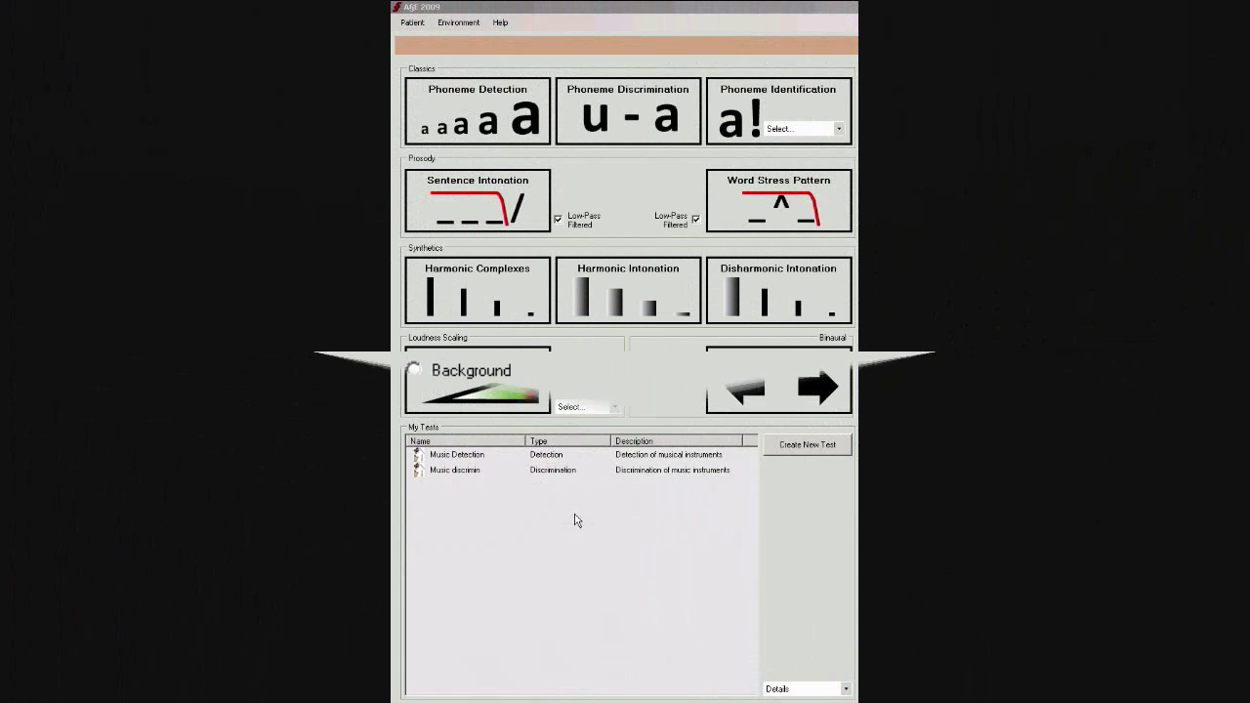
{"action": "left_click", "coordinate": [465, 471]}
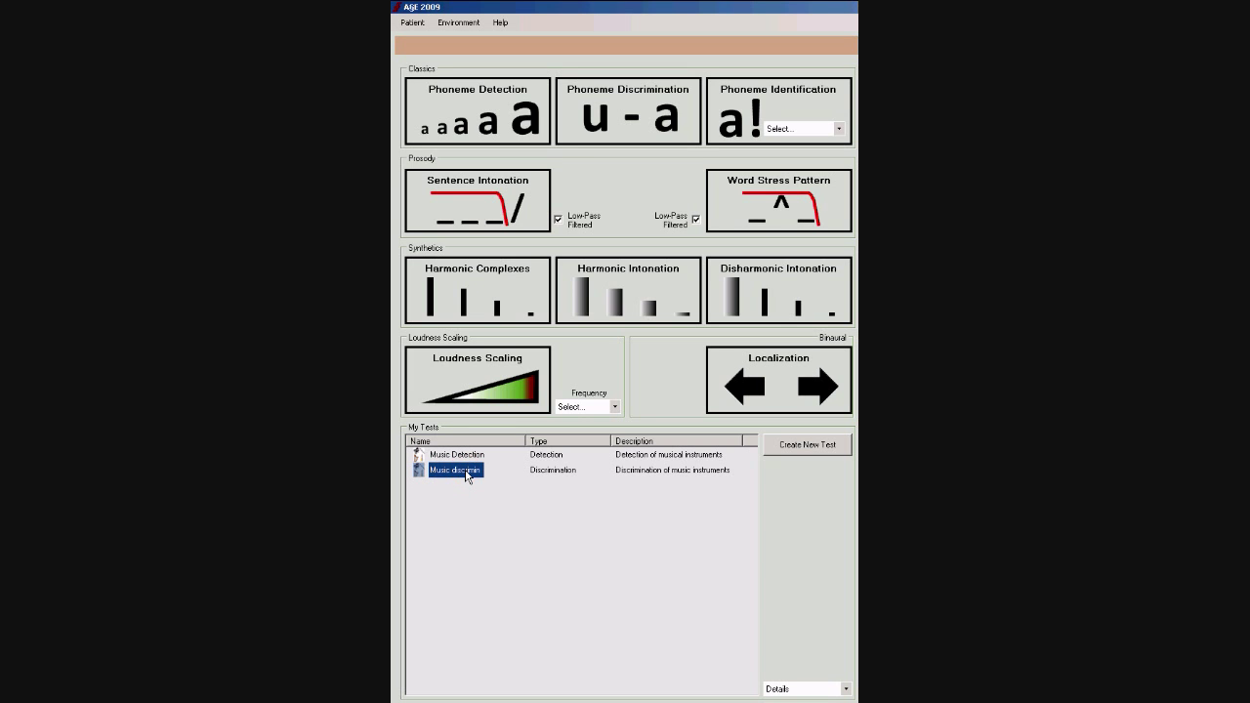
{"action": "key", "text": "Delete"}
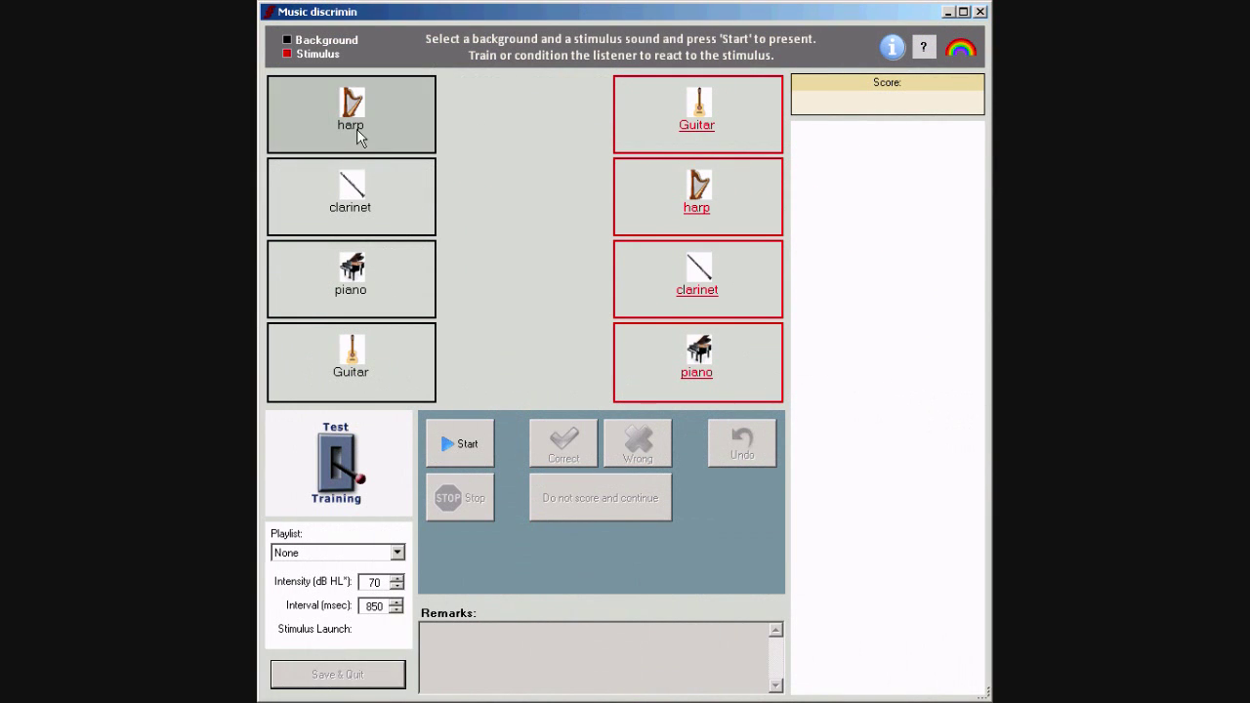
Start a training presentation with harp as the background sound and Guitar as the stimulus
{"action": "left_click", "coordinate": [356, 135]}
{"action": "left_click", "coordinate": [677, 132]}
{"action": "left_click", "coordinate": [461, 446]}
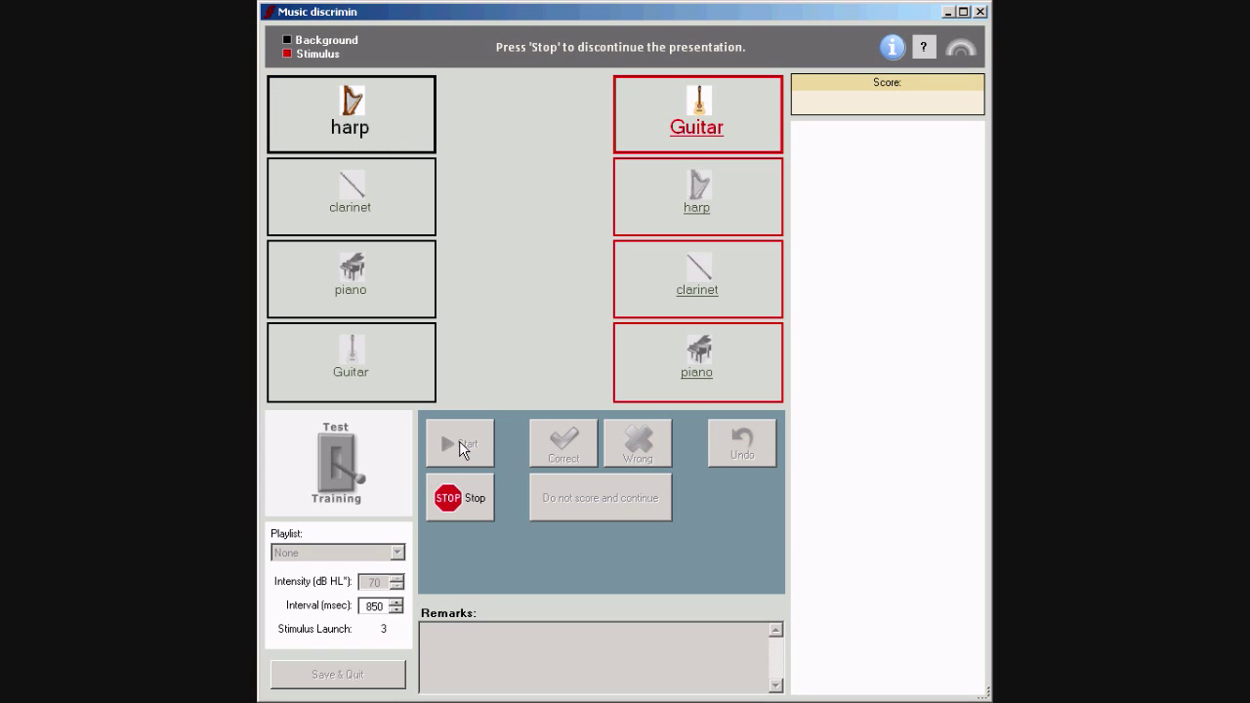
Set the presentation interval to 500 msec and stop the running presentation
{"action": "left_click", "coordinate": [395, 610]}
{"action": "left_click", "coordinate": [396, 610]}
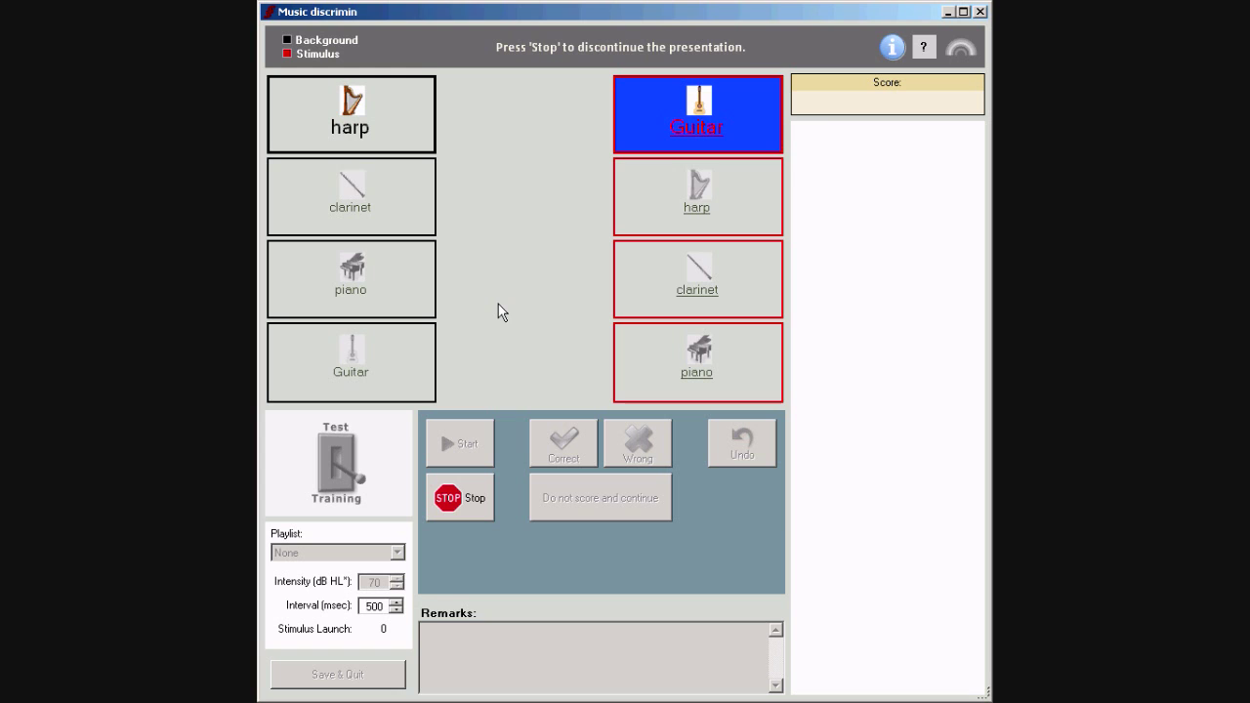
{"action": "left_click", "coordinate": [469, 498]}
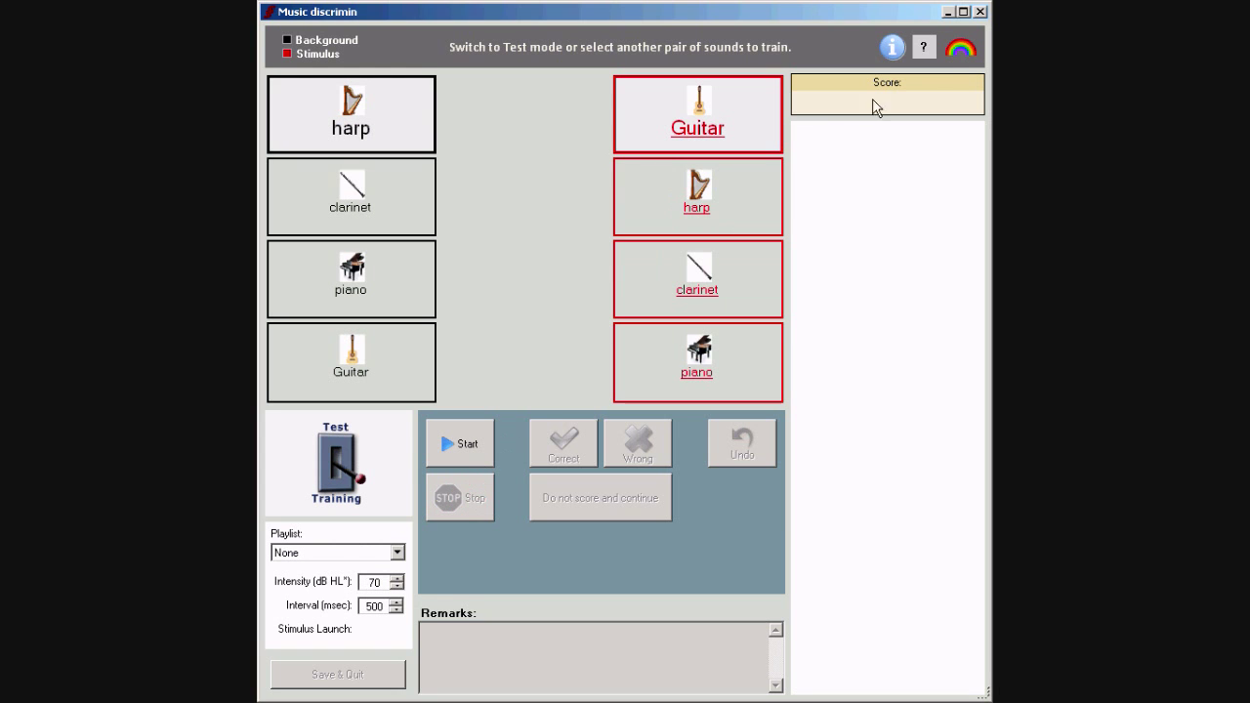
Examine the spectral analysis comparing the harp background sound with the Guitar stimulus sound
{"action": "left_click", "coordinate": [955, 52]}
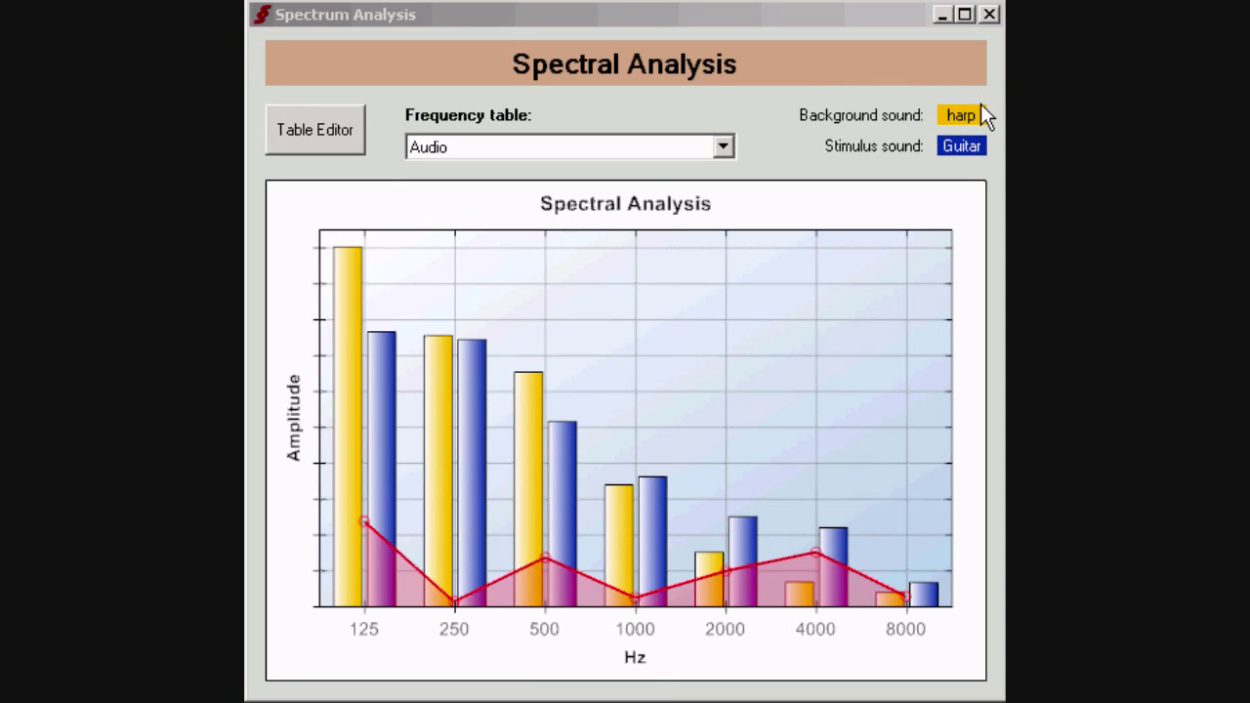
{"action": "left_click", "coordinate": [966, 154]}
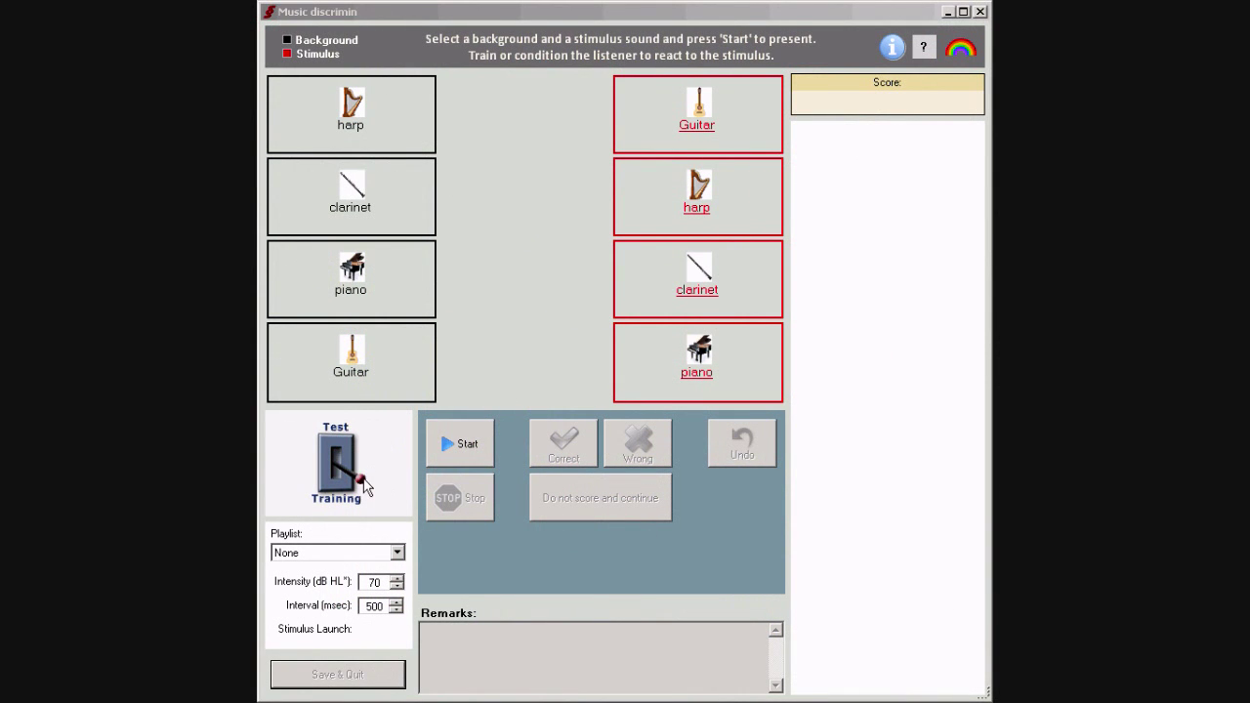
Switch the Music discrimin session from Training to Test mode
{"action": "left_click_drag", "start_coordinate": [363, 485], "coordinate": [370, 438]}
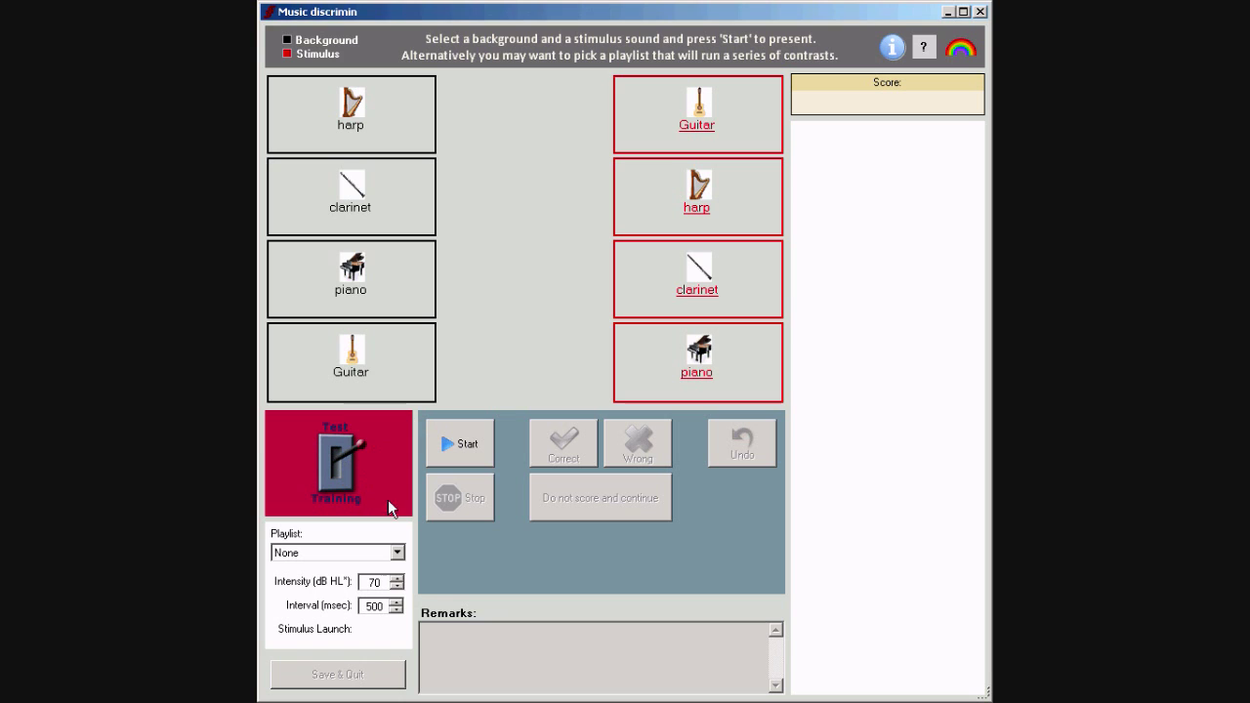